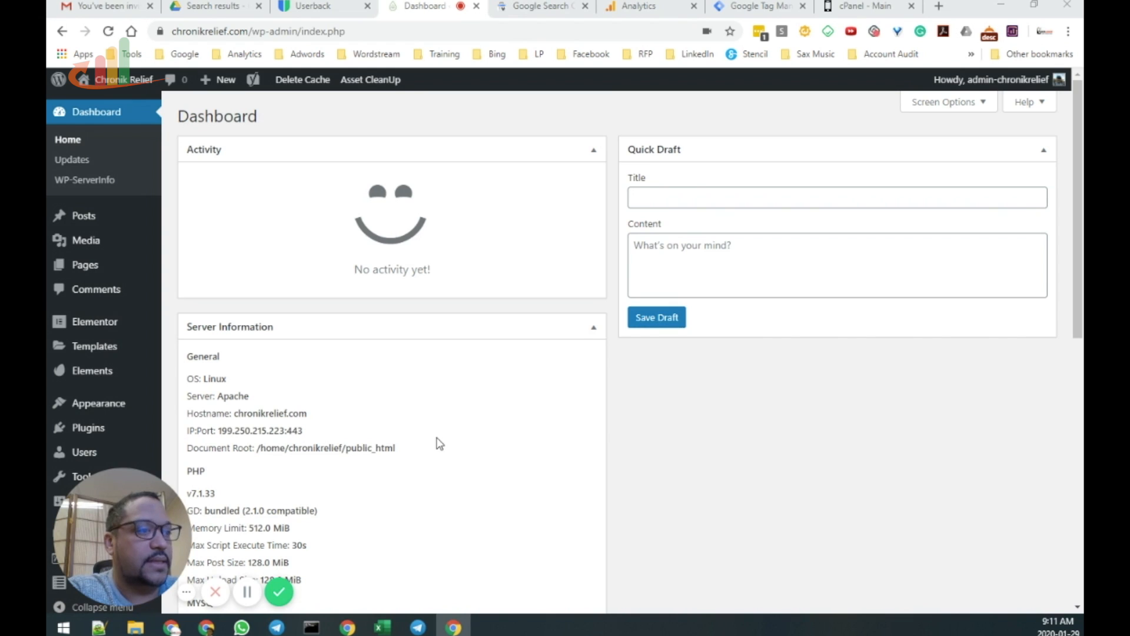
# - Review the feature descriptions on the Google Search Console introduction page and glance at the cPanel main page
pyautogui.click(539, 7)
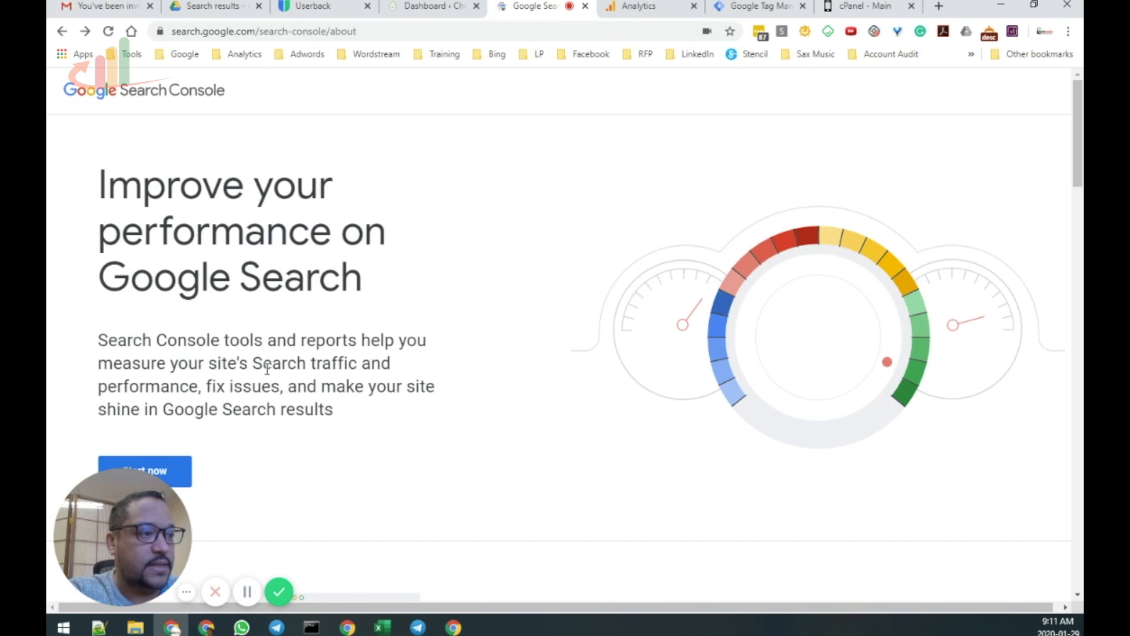
pyautogui.scroll(-1, 346, 359)
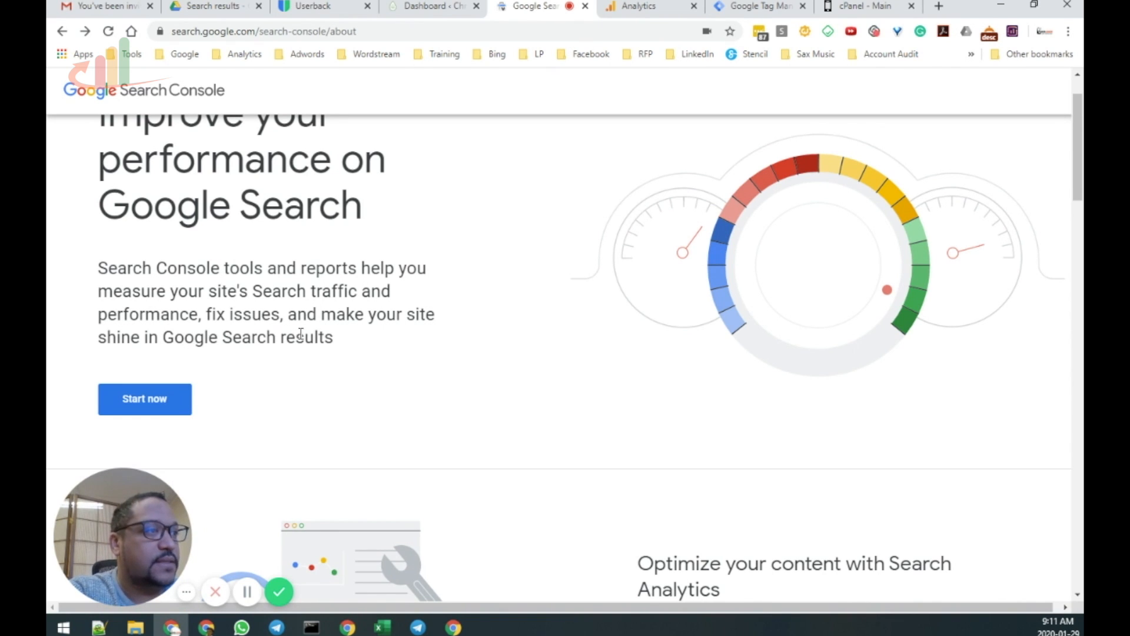
pyautogui.scroll(-3, 532, 382)
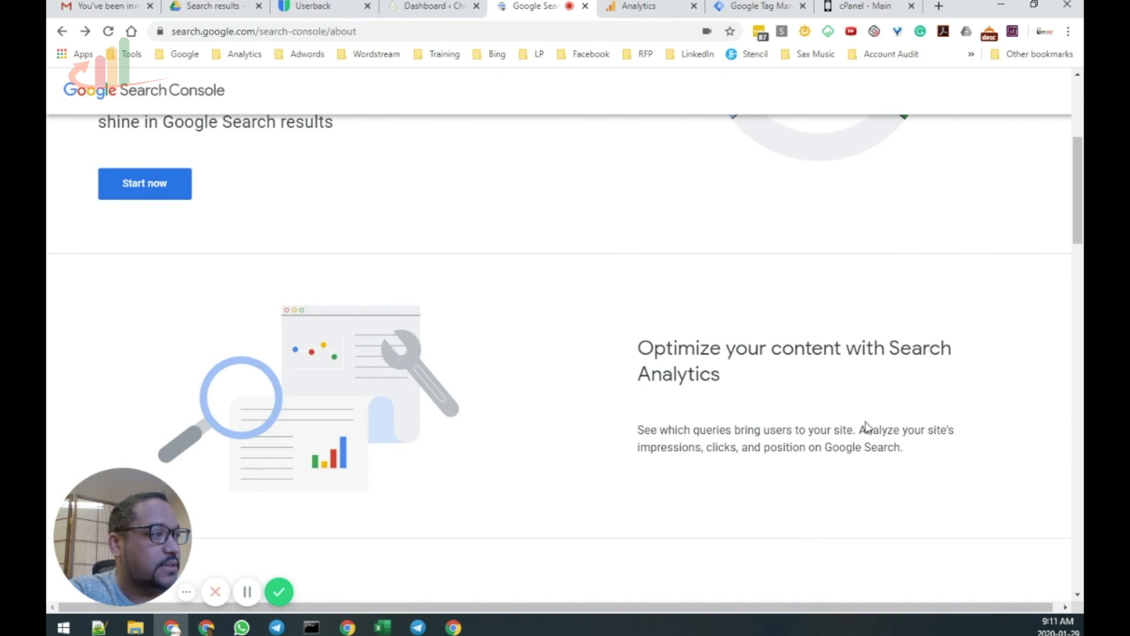
pyautogui.scroll(-5, 648, 489)
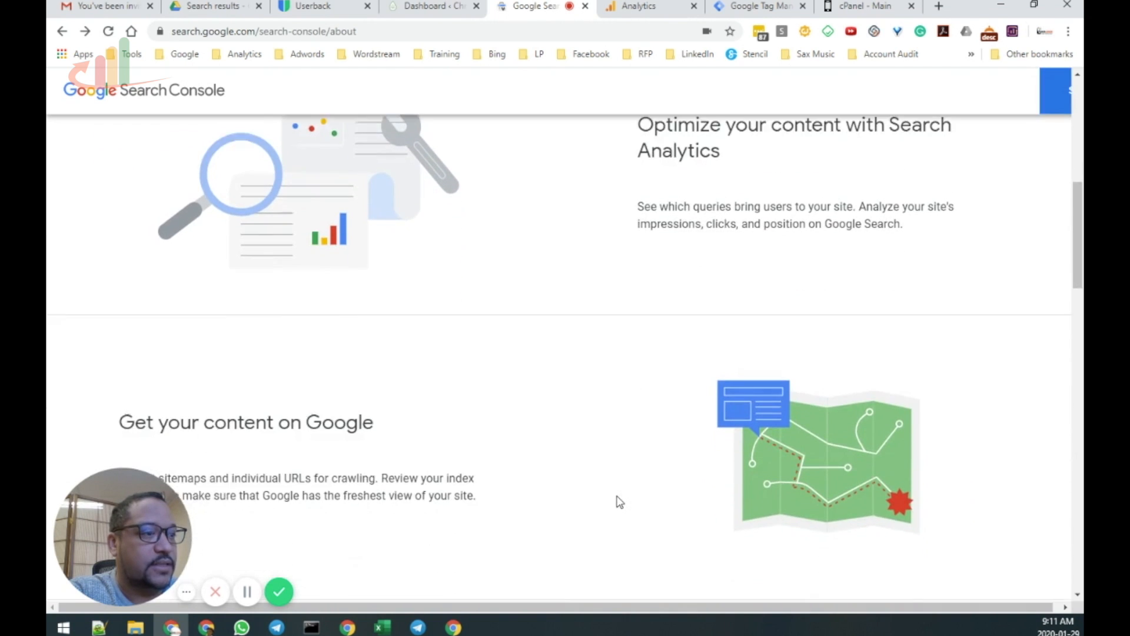
pyautogui.scroll(-7, 620, 502)
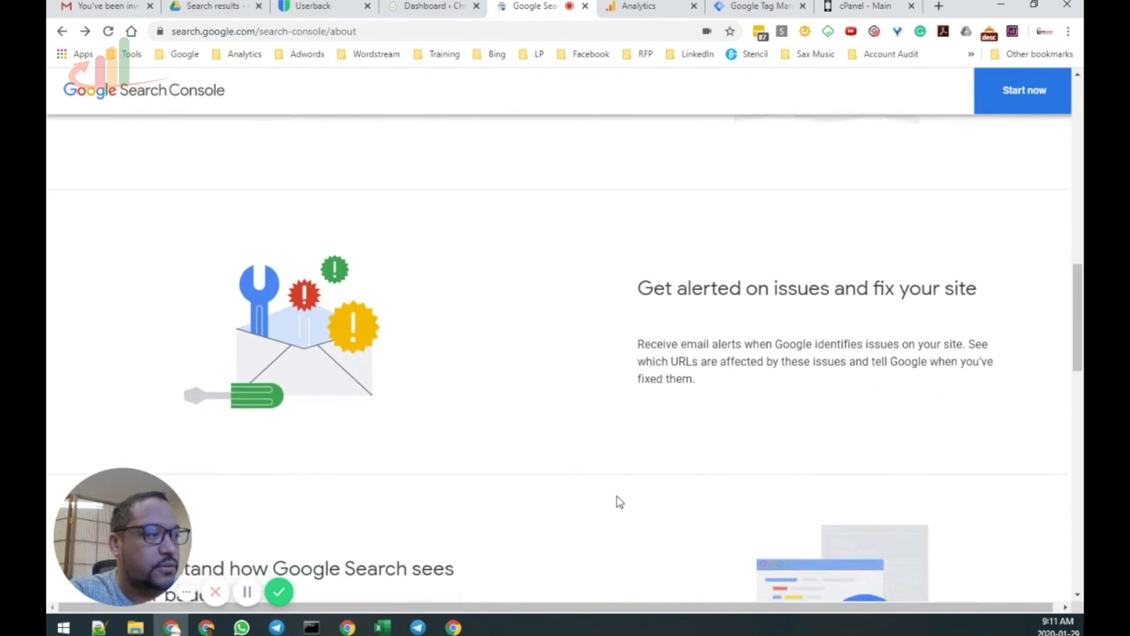
pyautogui.scroll(-4, 620, 502)
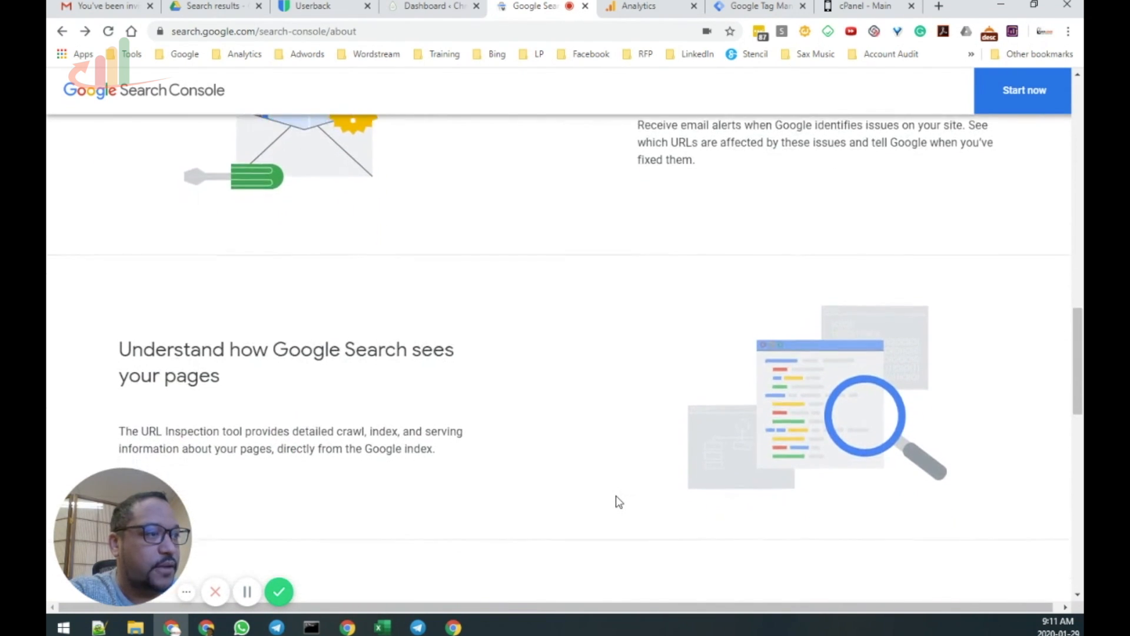
pyautogui.scroll(-4, 619, 502)
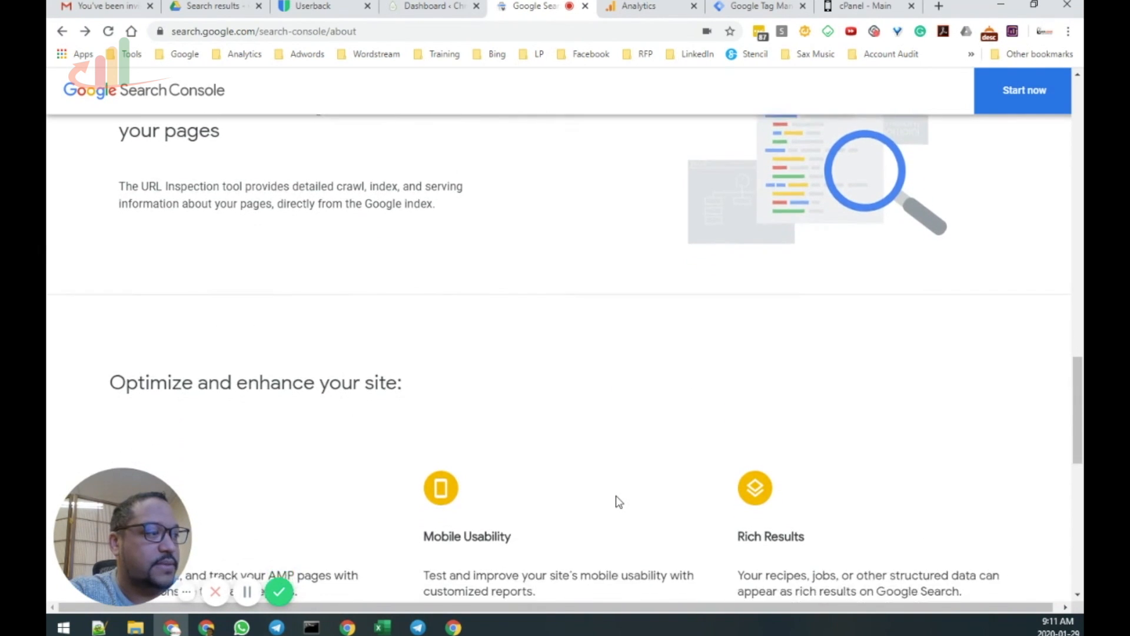
pyautogui.scroll(-4, 619, 501)
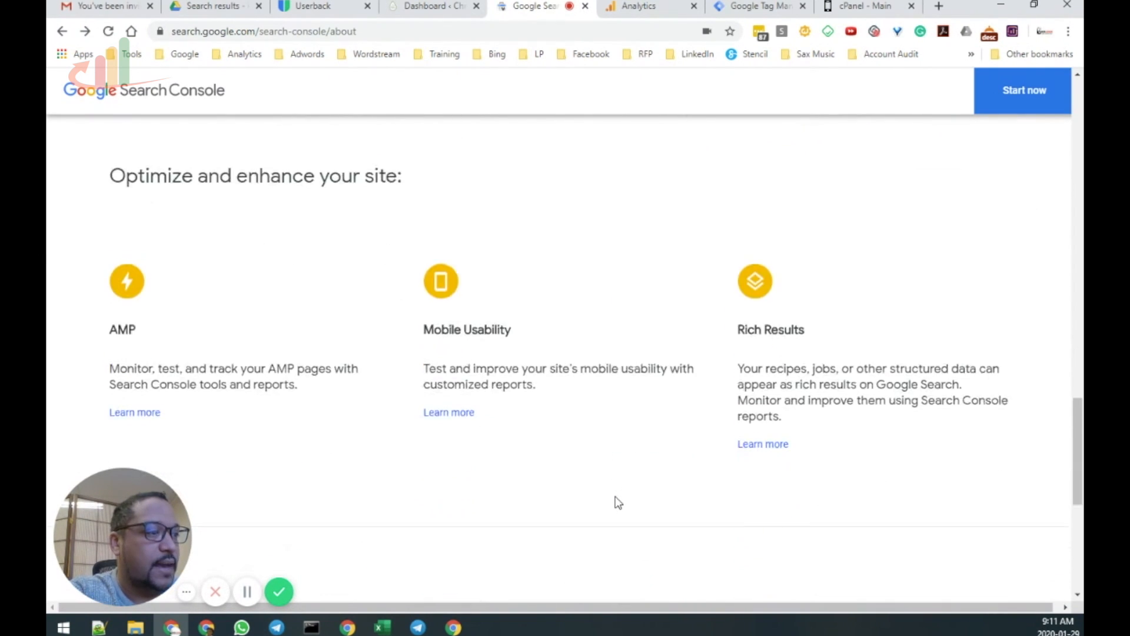
pyautogui.scroll(-3, 616, 500)
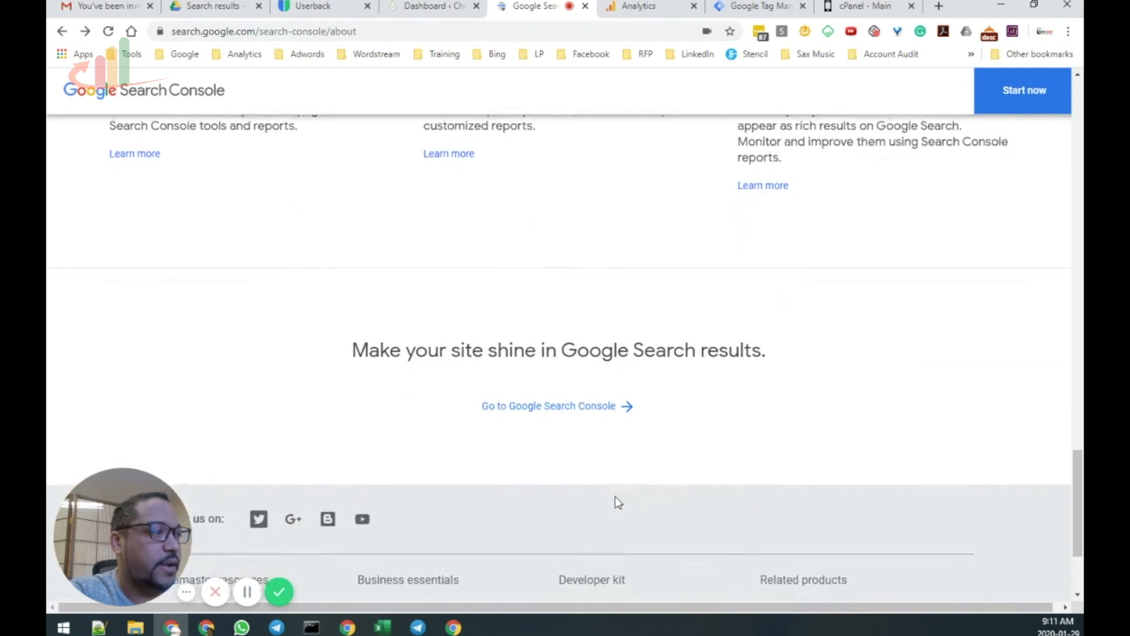
pyautogui.scroll(15, 616, 497)
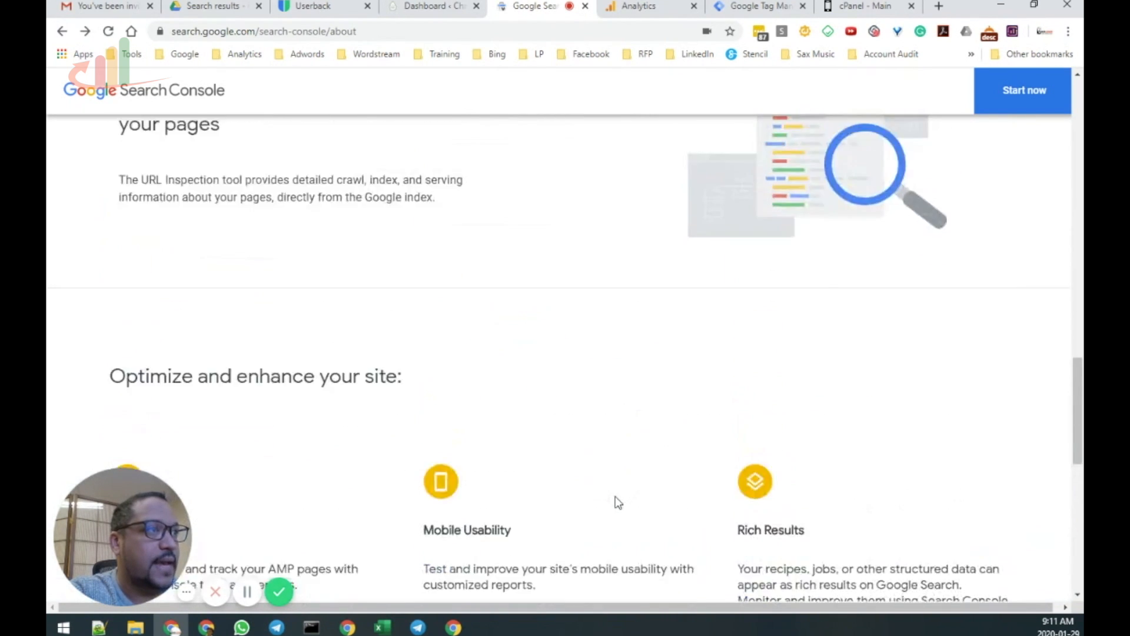
pyautogui.scroll(10, 615, 500)
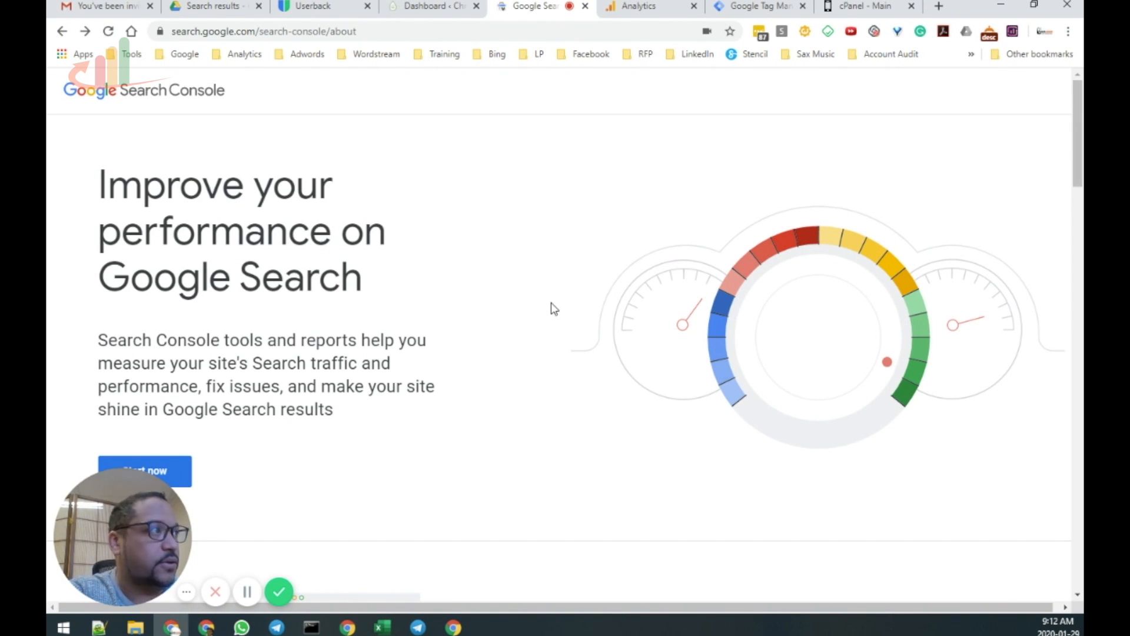
pyautogui.click(857, 7)
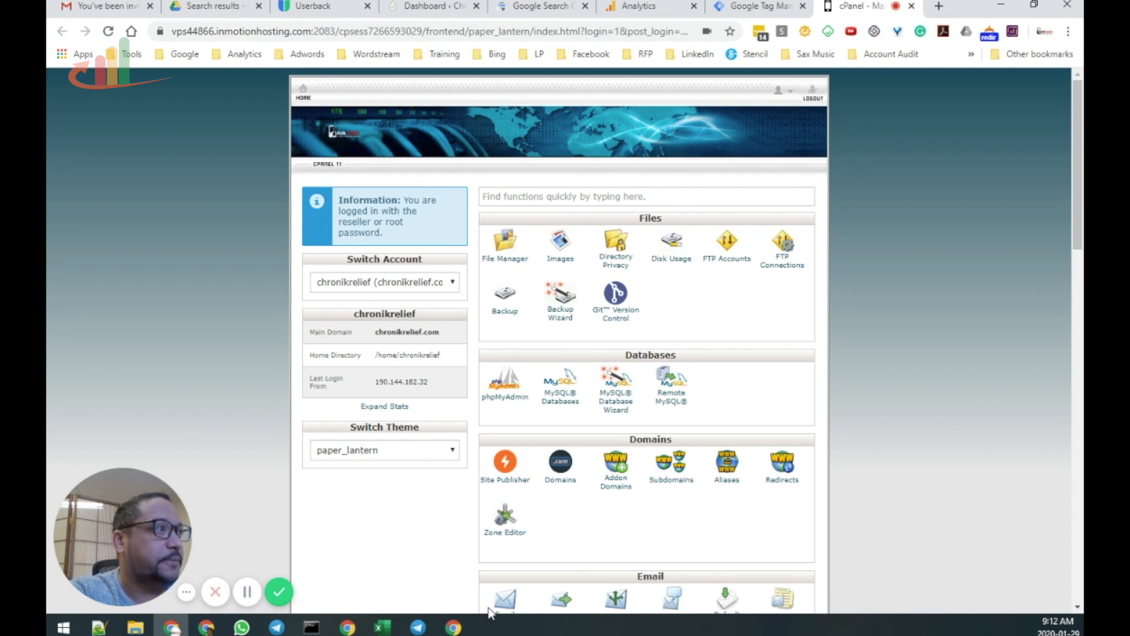
pyautogui.click(534, 8)
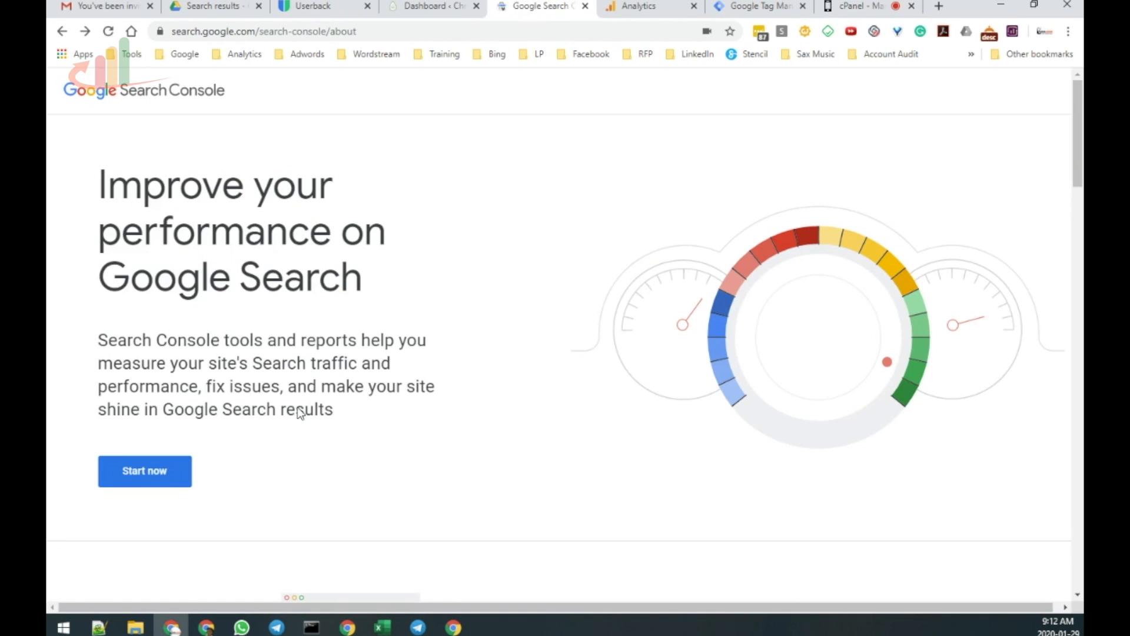
# - Enter Search Console and start adding a new property from the property list
pyautogui.click(187, 477)
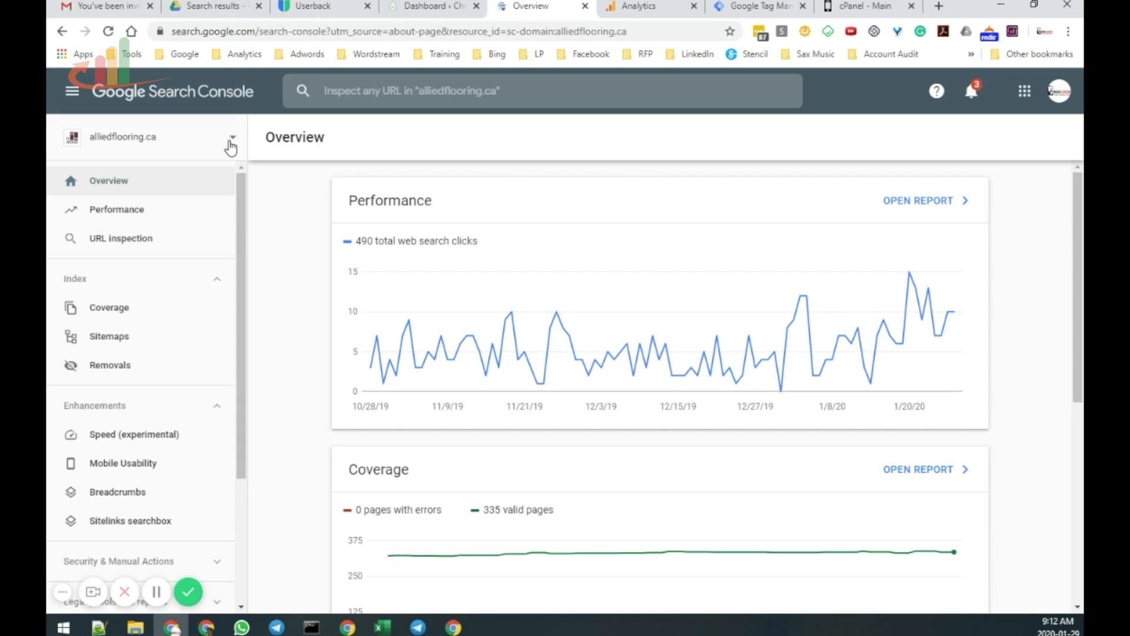
pyautogui.click(232, 140)
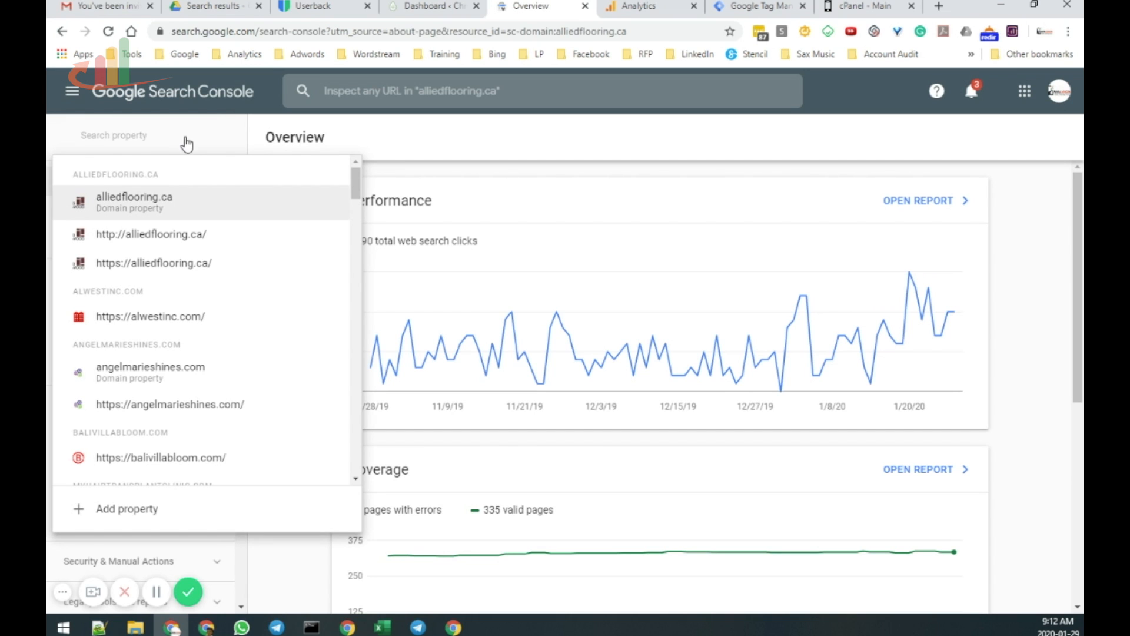
pyautogui.click(127, 509)
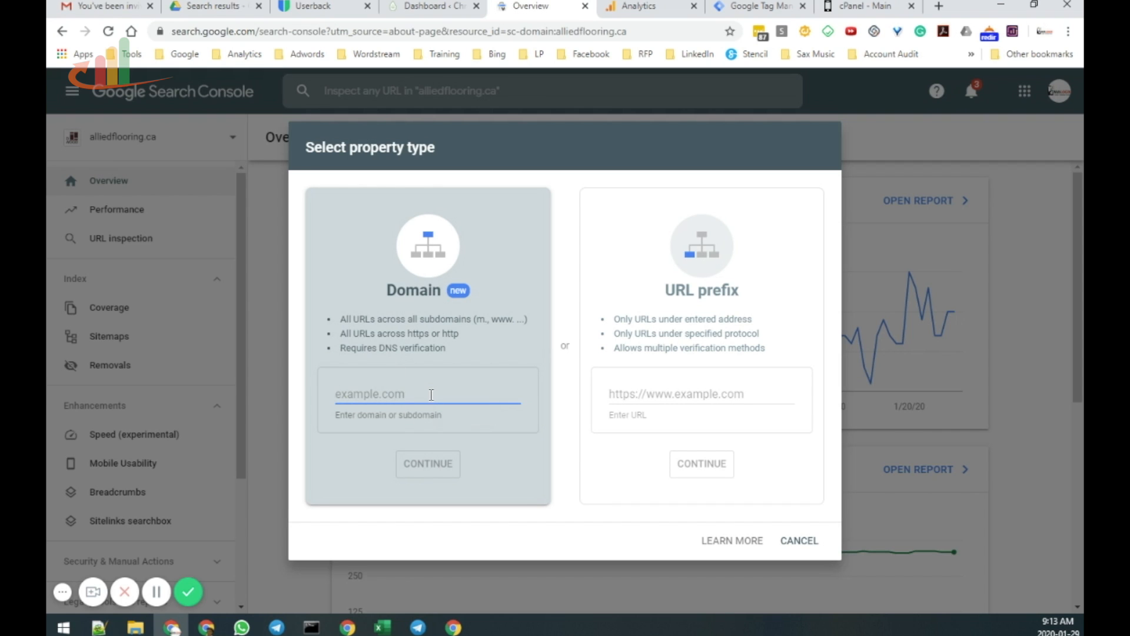
pyautogui.click(433, 6)
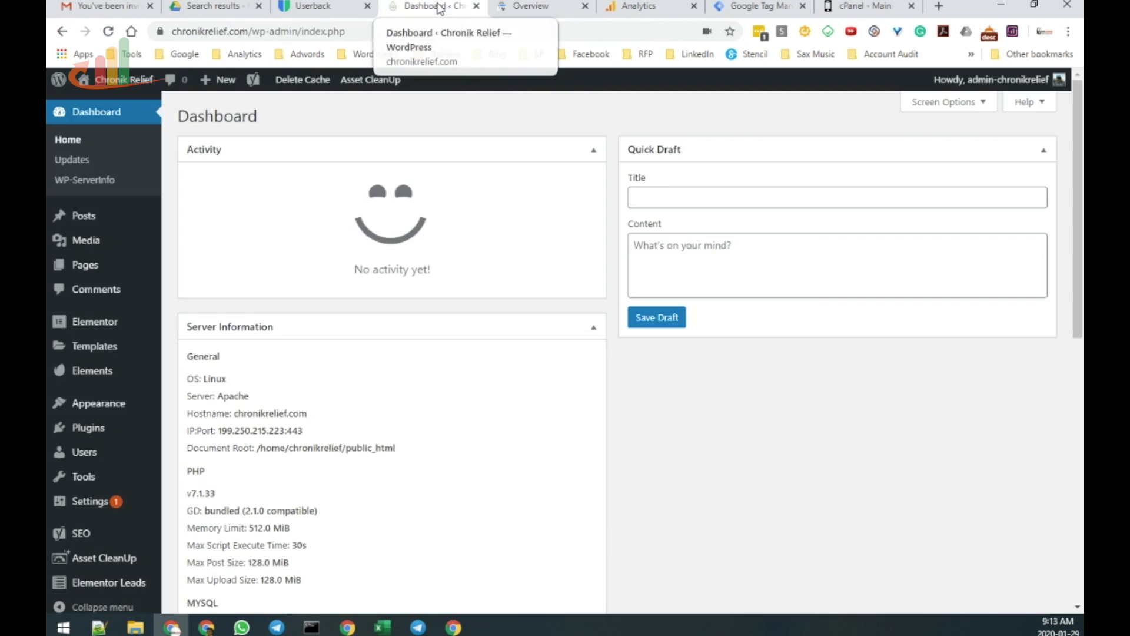
pyautogui.moveTo(249, 33); pyautogui.dragTo(172, 32)
pyautogui.hotkey('ctrl', 'c')
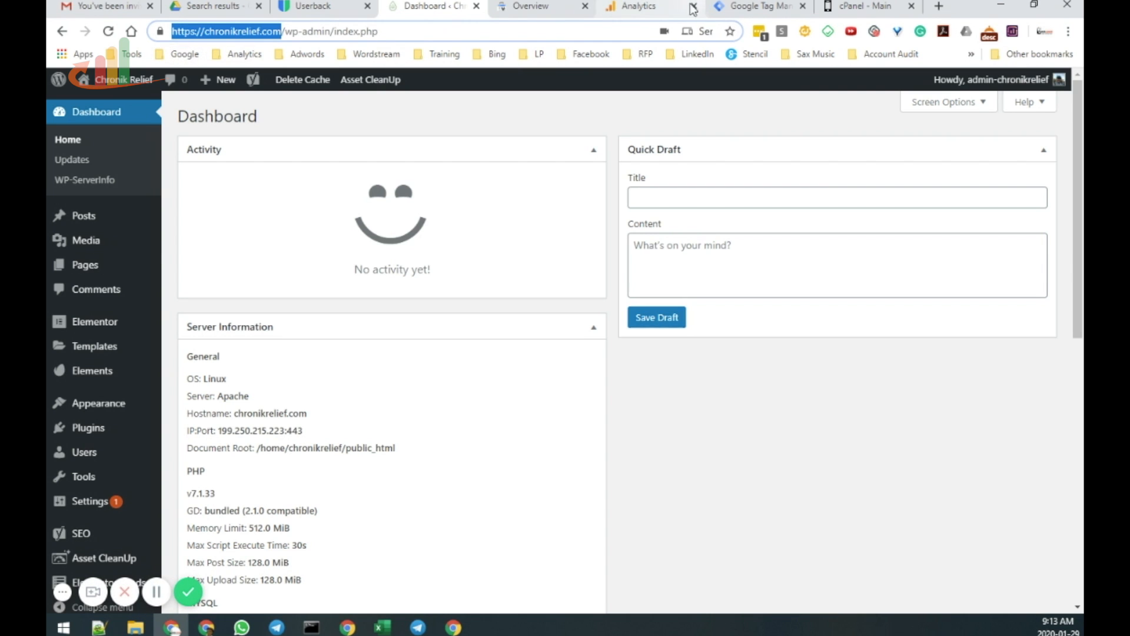
pyautogui.click(553, 13)
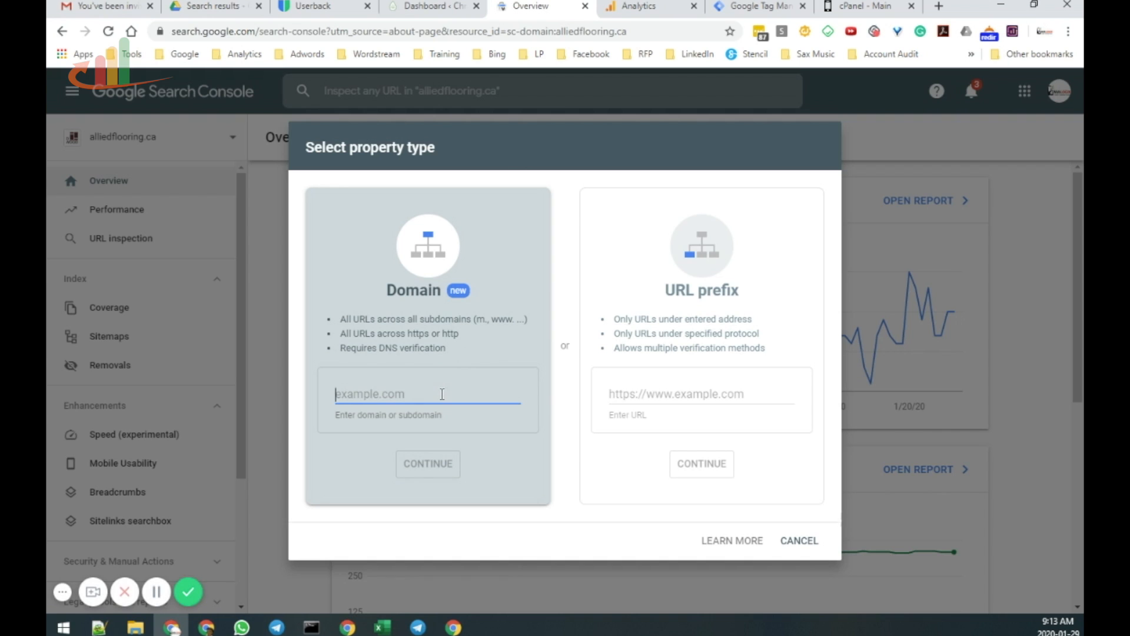
pyautogui.hotkey('ctrl', 'v')
pyautogui.press('BackSpace')
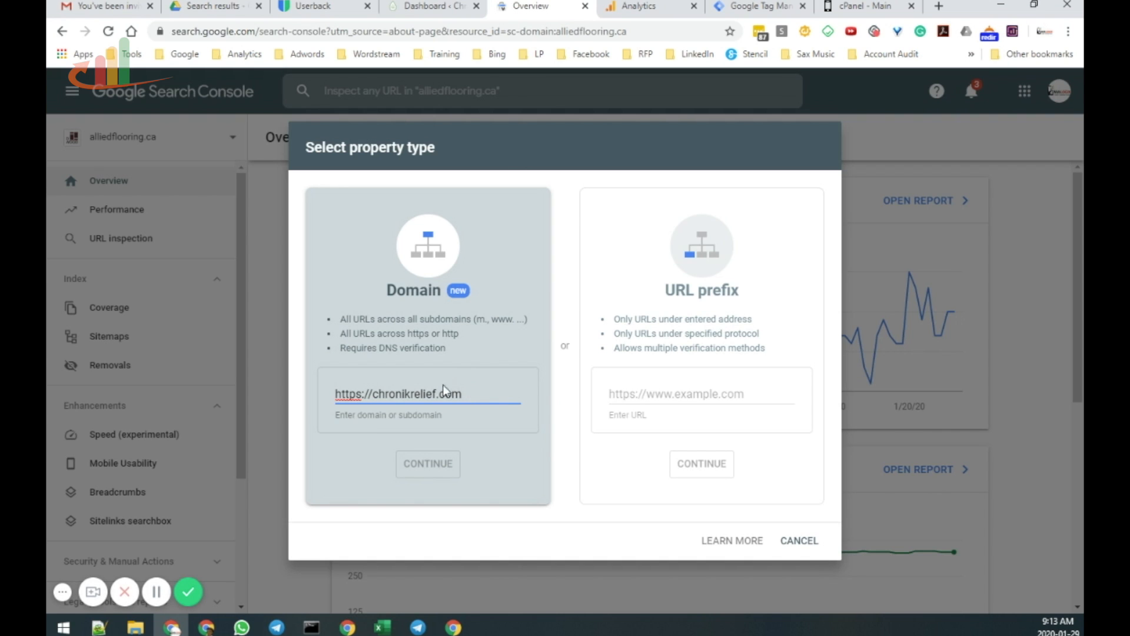
pyautogui.moveTo(372, 395); pyautogui.dragTo(314, 409)
pyautogui.press('BackSpace')
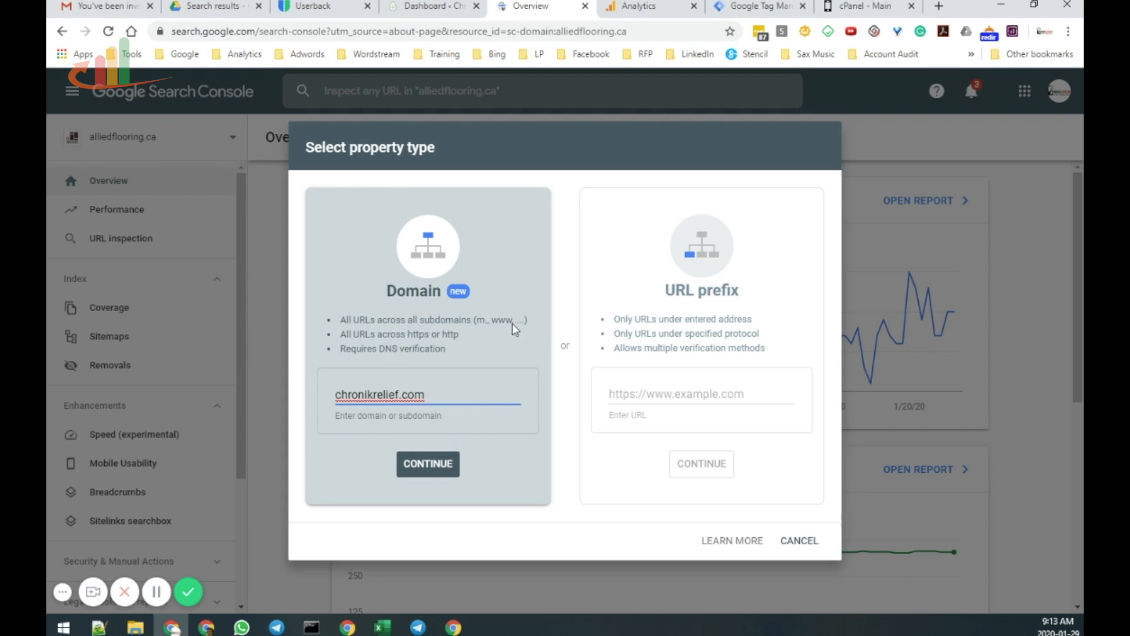
pyautogui.click(448, 466)
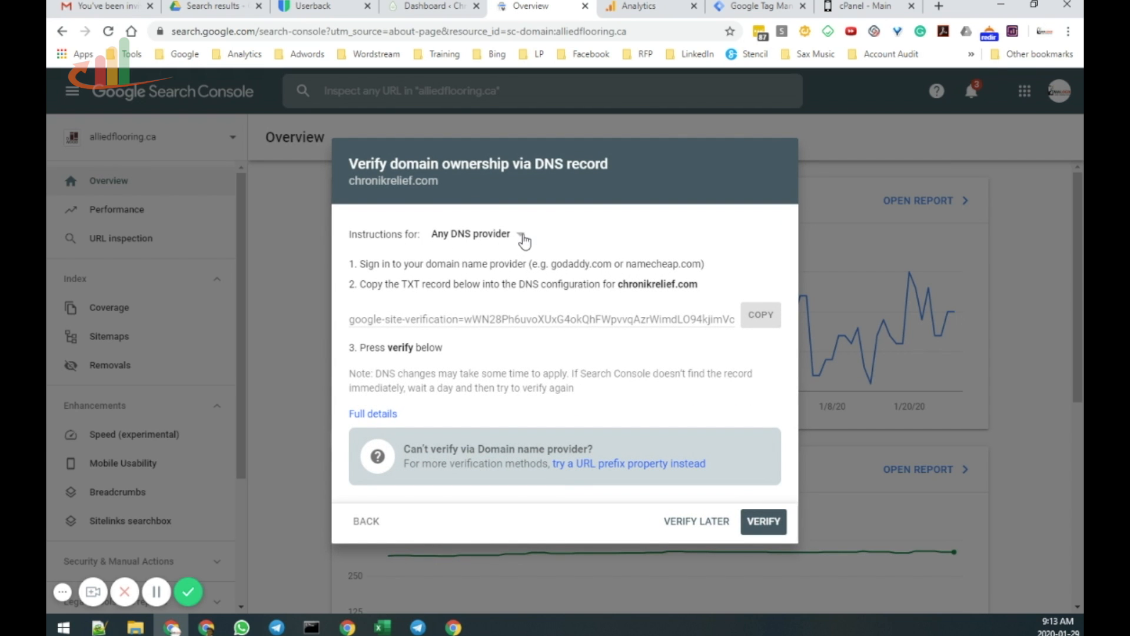
# - Check the DNS provider choices, keep Any DNS provider, and copy the TXT verification record
pyautogui.click(511, 237)
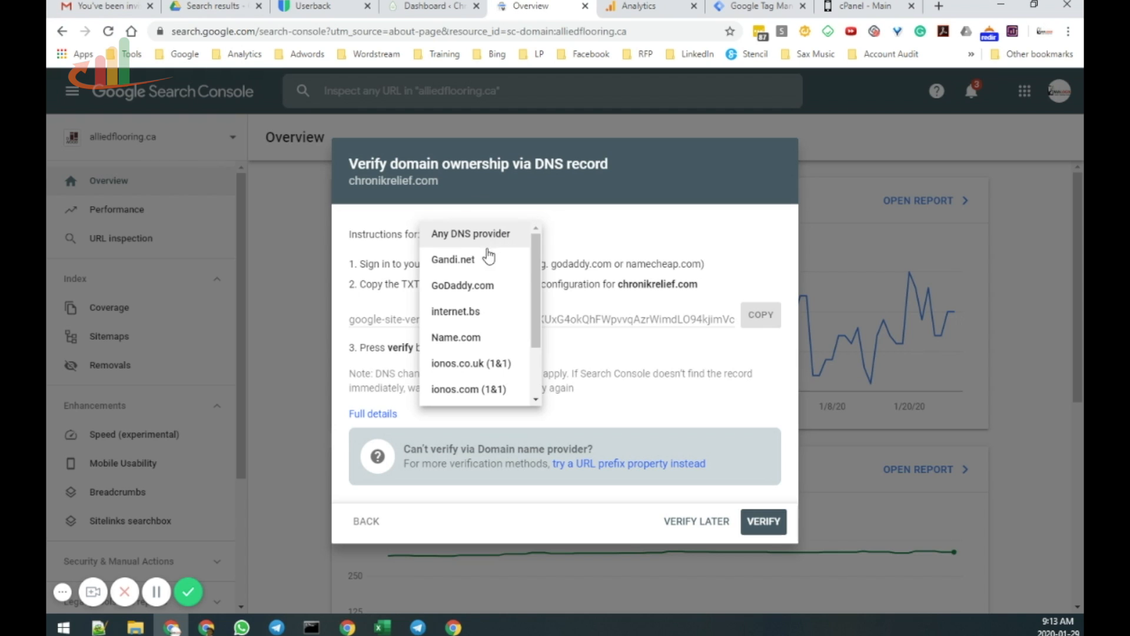
pyautogui.moveTo(540, 299)
pyautogui.mouseDown()
pyautogui.moveTo(533, 351)
pyautogui.moveTo(529, 300)
pyautogui.mouseUp()
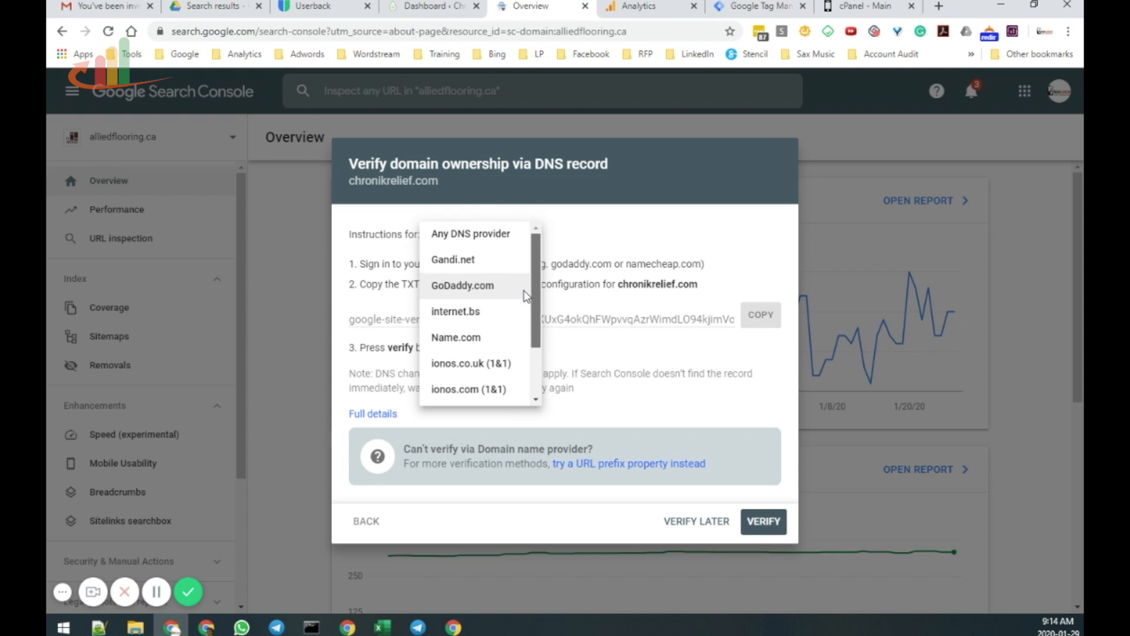
pyautogui.click(636, 253)
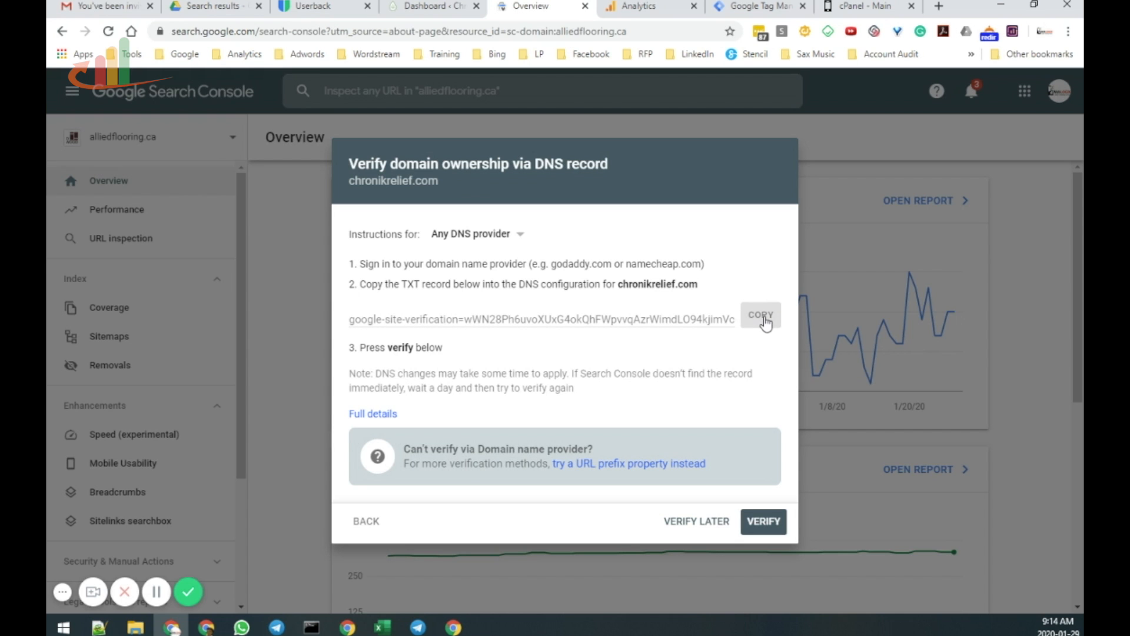
pyautogui.click(765, 321)
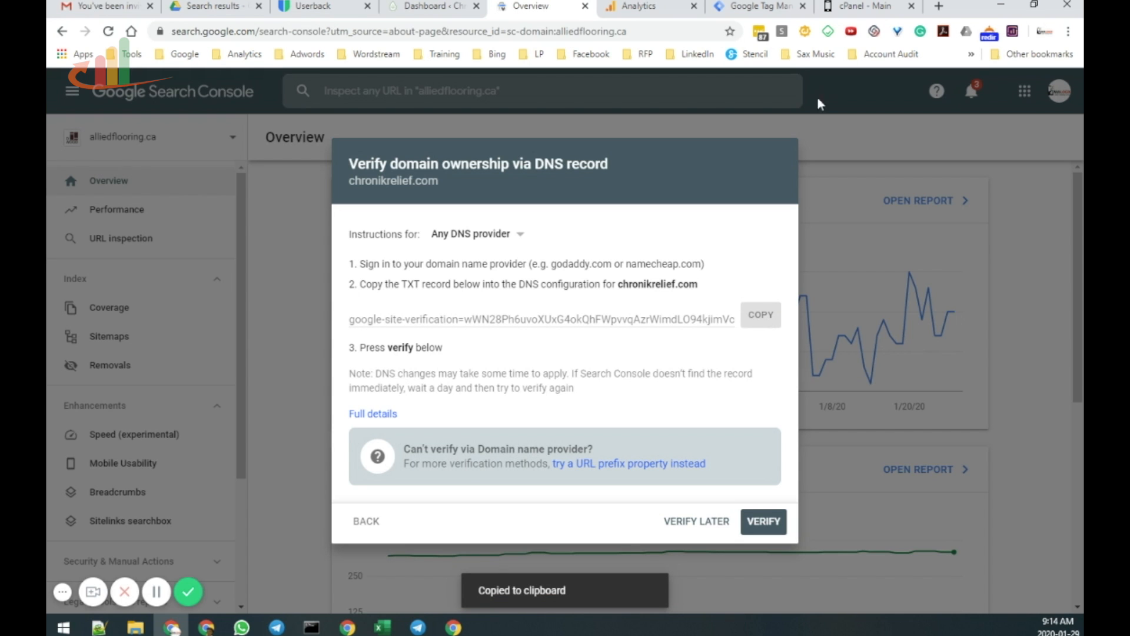
# - Switch to cPanel, search its functions for "dns" and open the Zone Editor
pyautogui.click(861, 7)
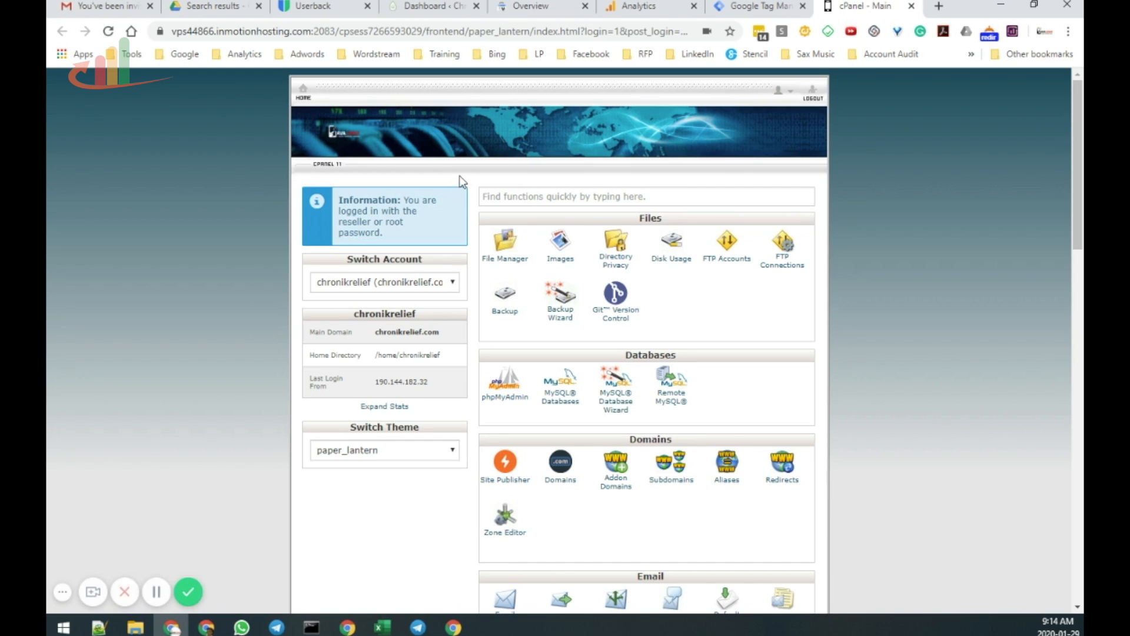
pyautogui.click(553, 195)
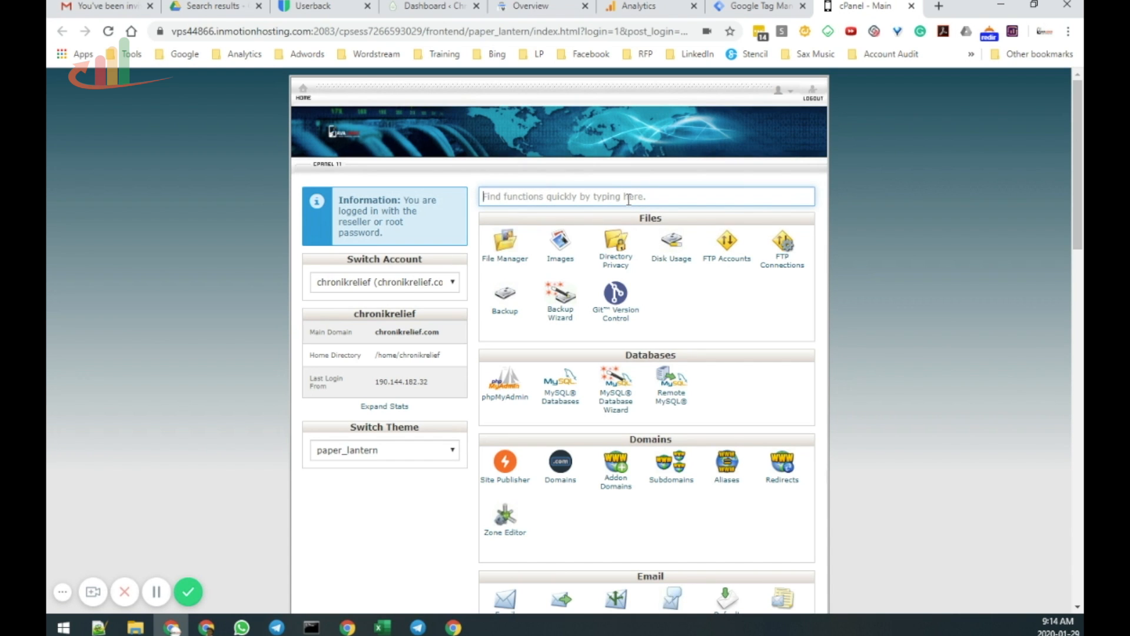
pyautogui.write('dns')
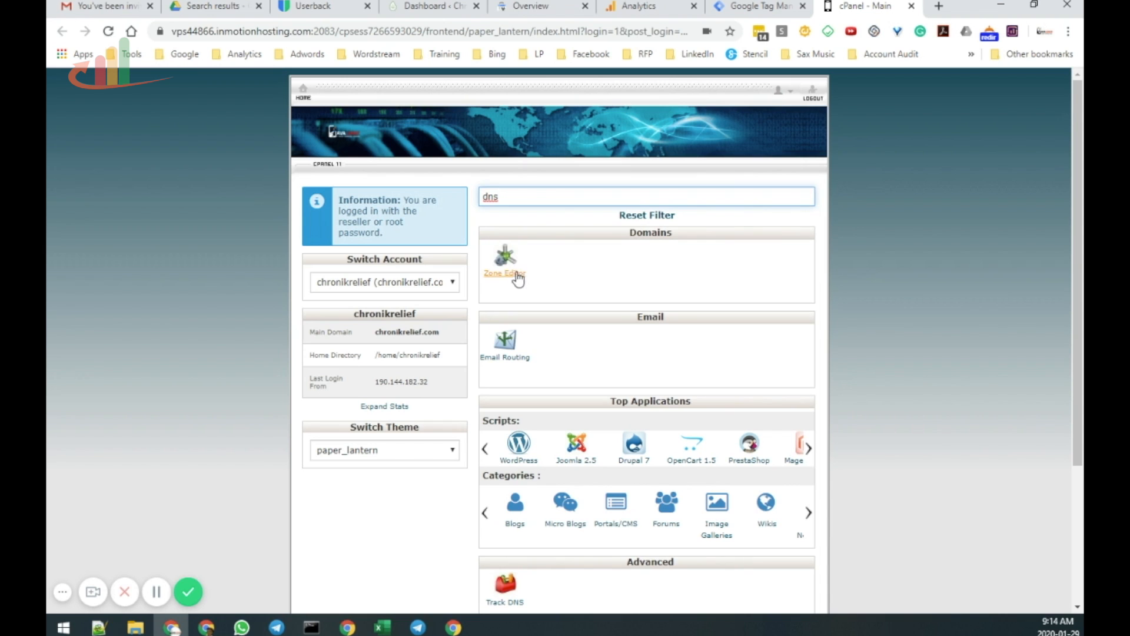
pyautogui.click(506, 277)
pyautogui.click(506, 278)
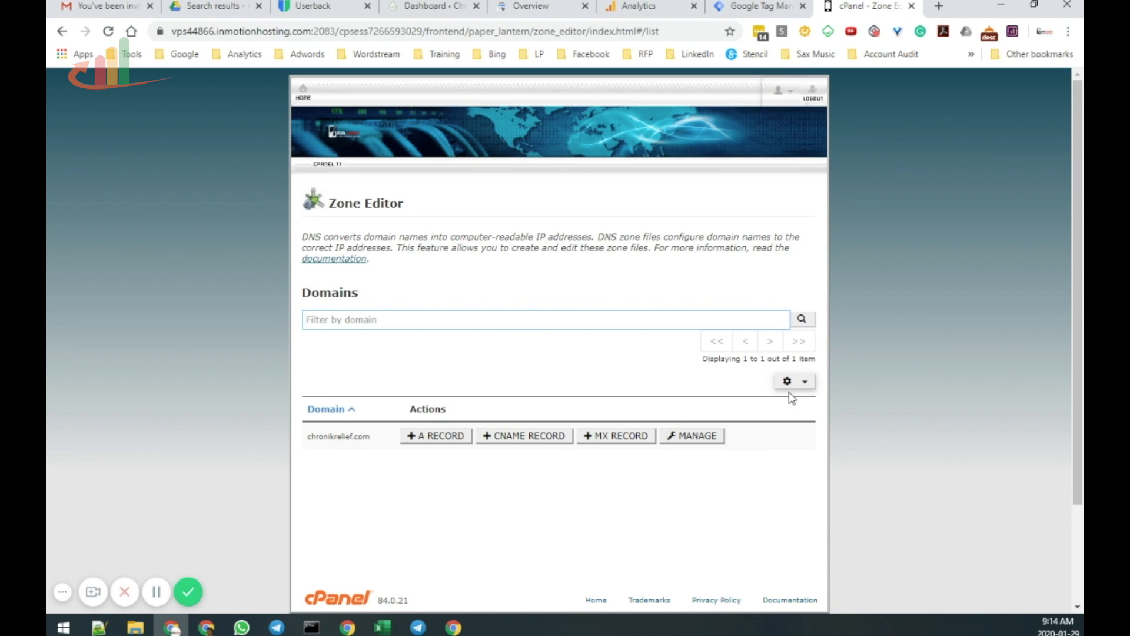
# - Open the zone records of chronikrelief.com for management and start a new TXT record
pyautogui.click(677, 437)
pyautogui.click(725, 411)
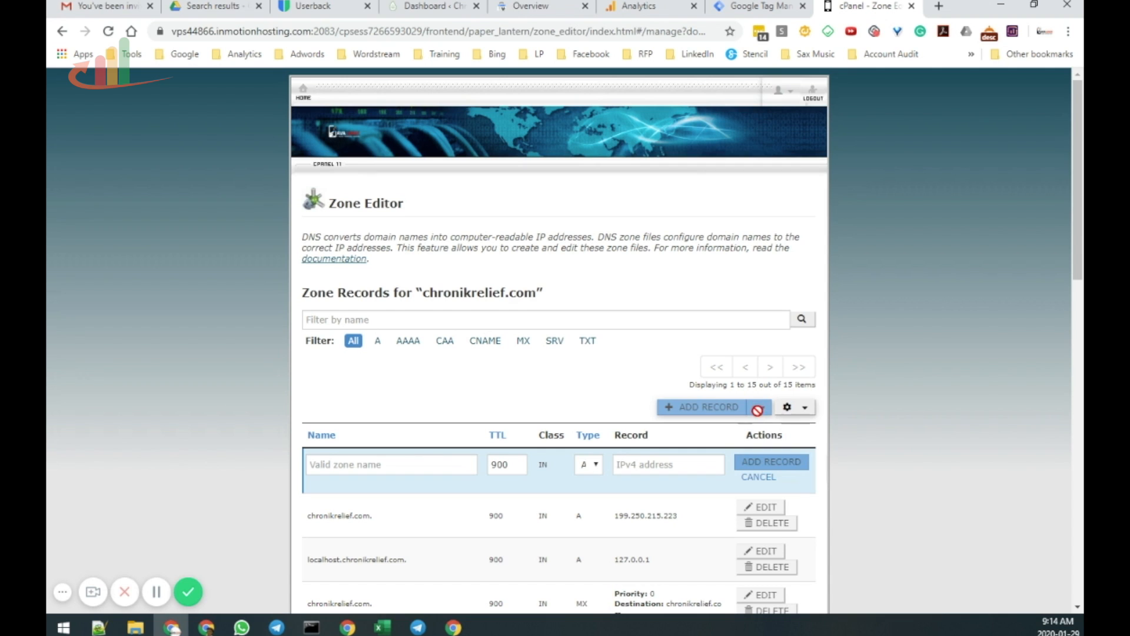
pyautogui.click(759, 478)
pyautogui.click(762, 408)
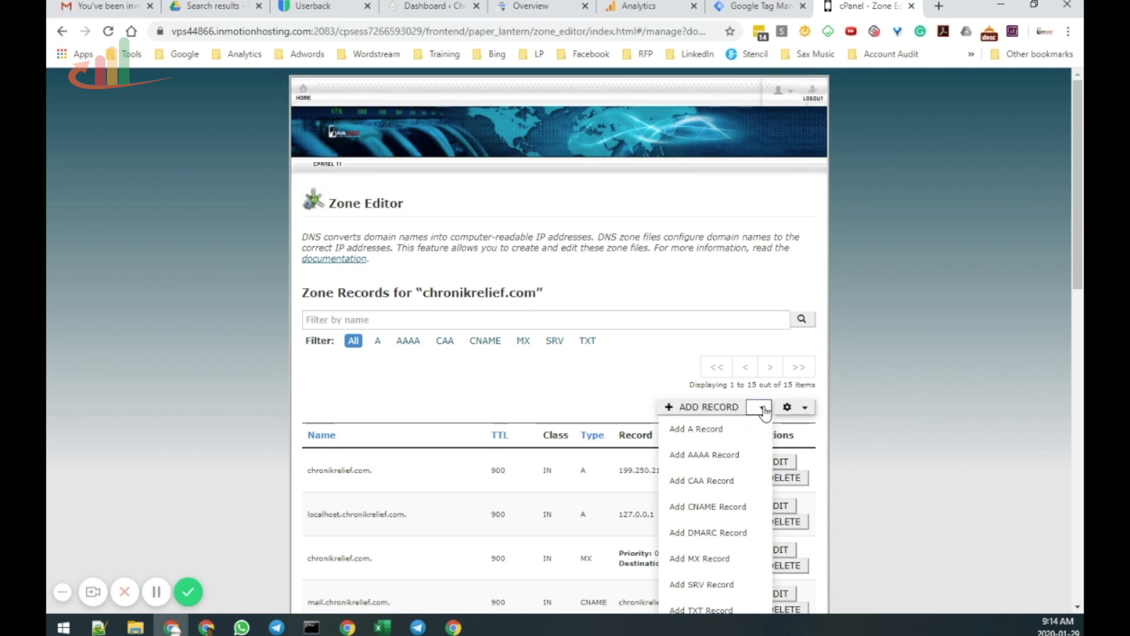
pyautogui.scroll(-2, 716, 459)
pyautogui.scroll(-3, 715, 465)
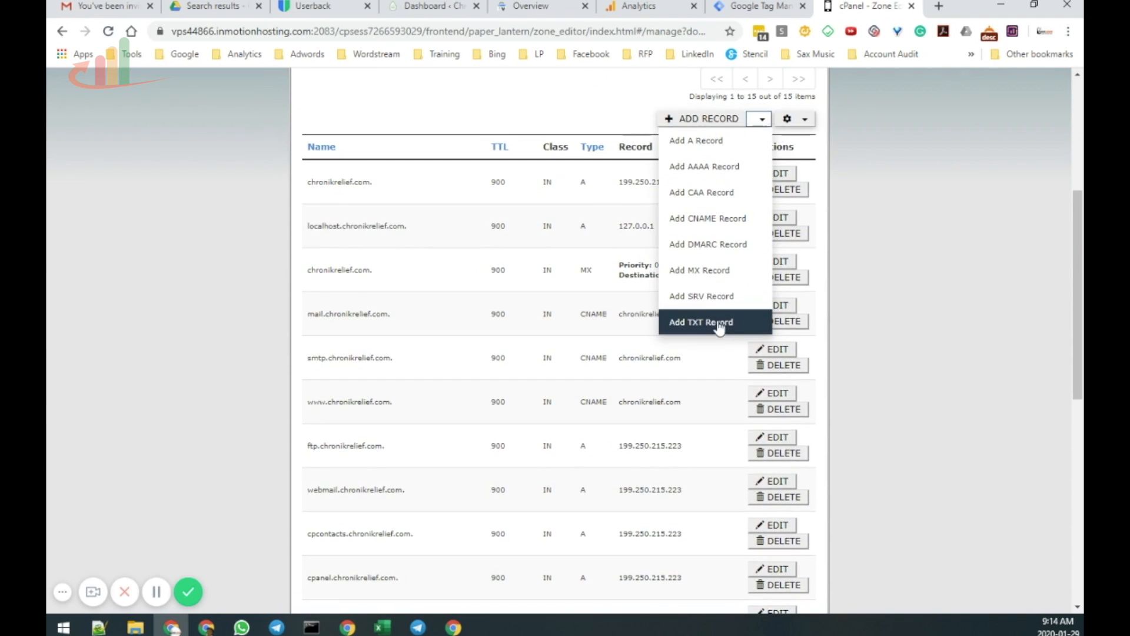
pyautogui.click(701, 321)
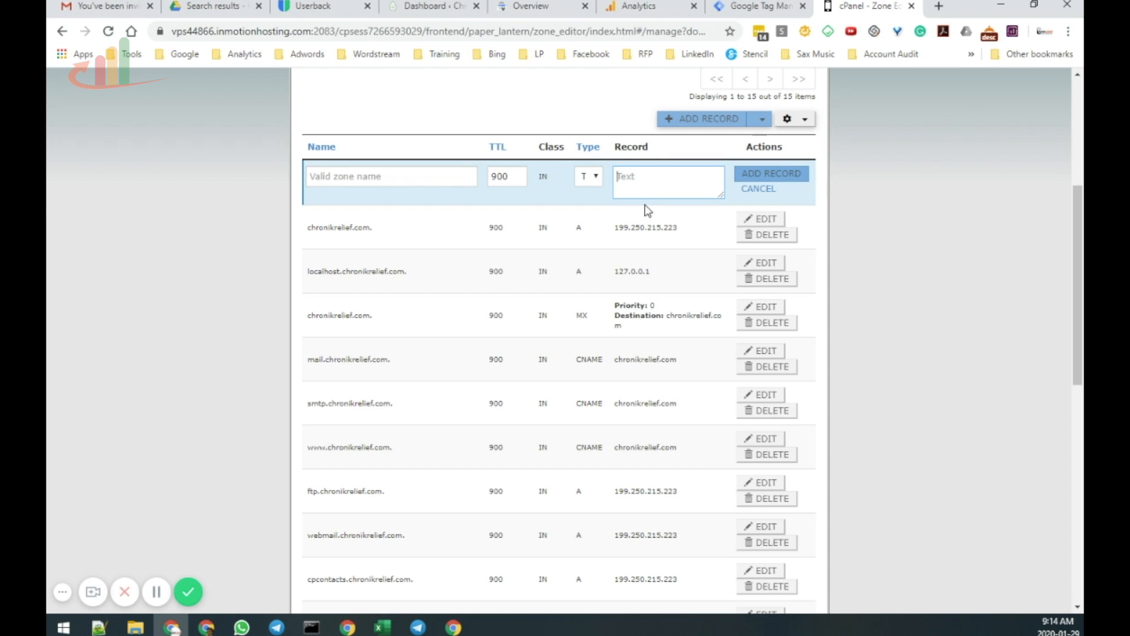
# - Paste the copied verification text as the new TXT record's content and set its zone name to chronikrelief.com, copied from the page heading
pyautogui.hotkey('ctrl', 'v')
pyautogui.moveTo(722, 193); pyautogui.dragTo(716, 174)
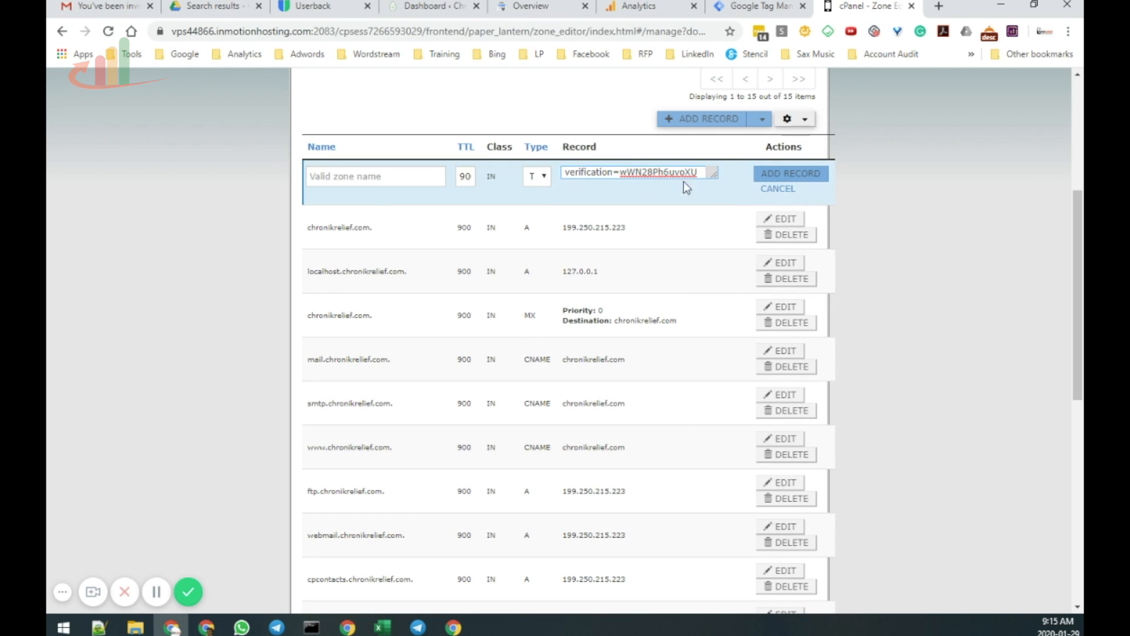
pyautogui.scroll(2, 399, 186)
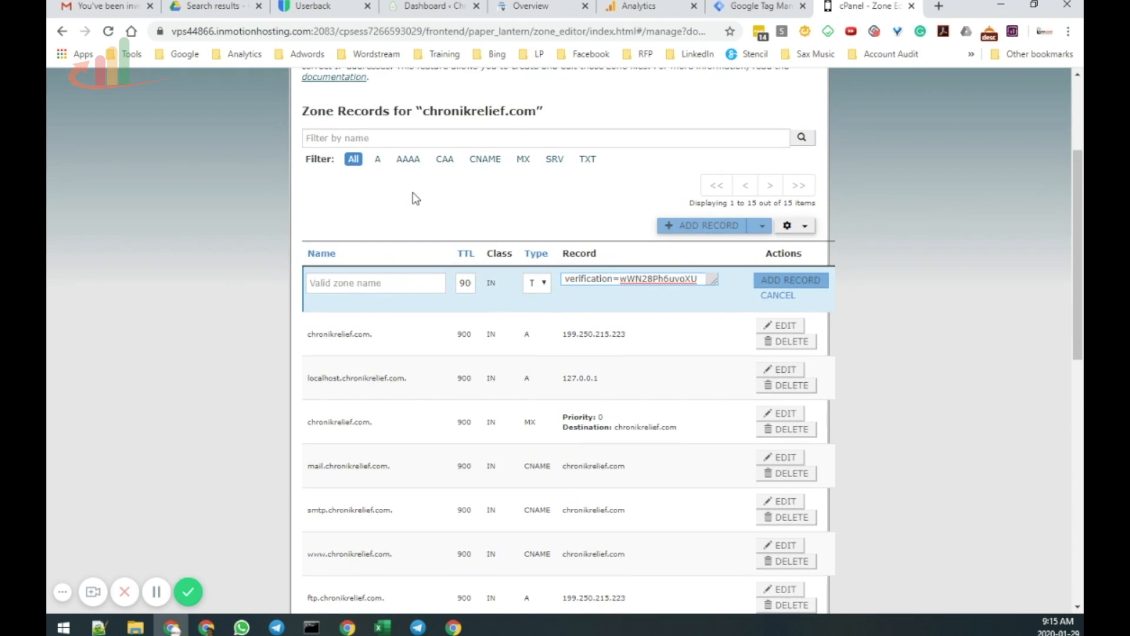
pyautogui.moveTo(533, 148); pyautogui.dragTo(425, 152)
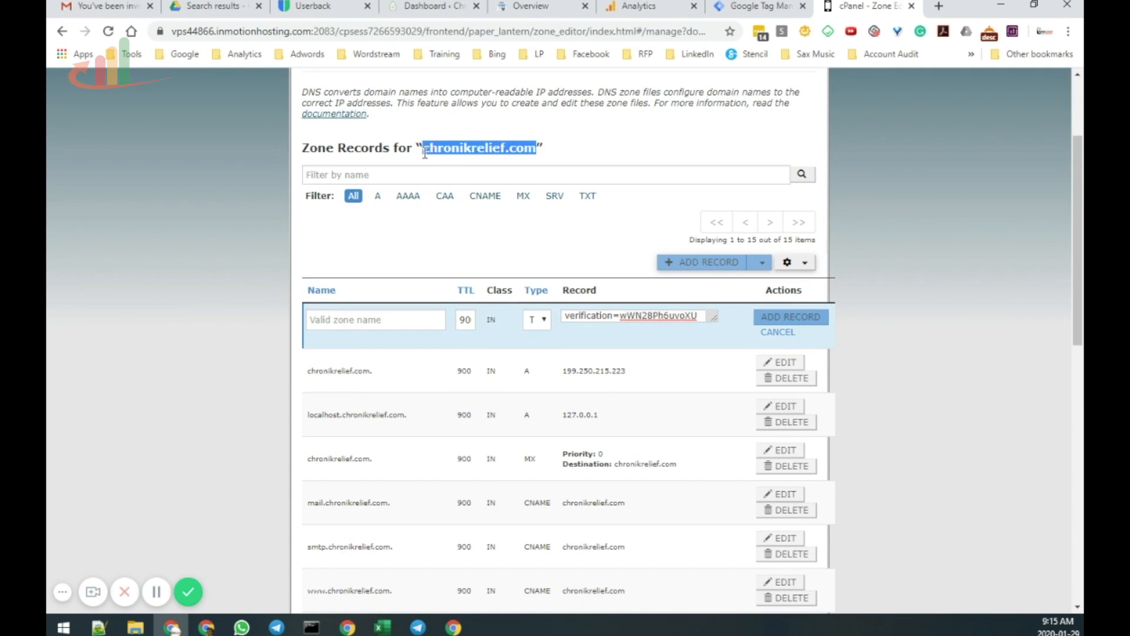
pyautogui.click(386, 326)
pyautogui.hotkey('ctrl', 'v')
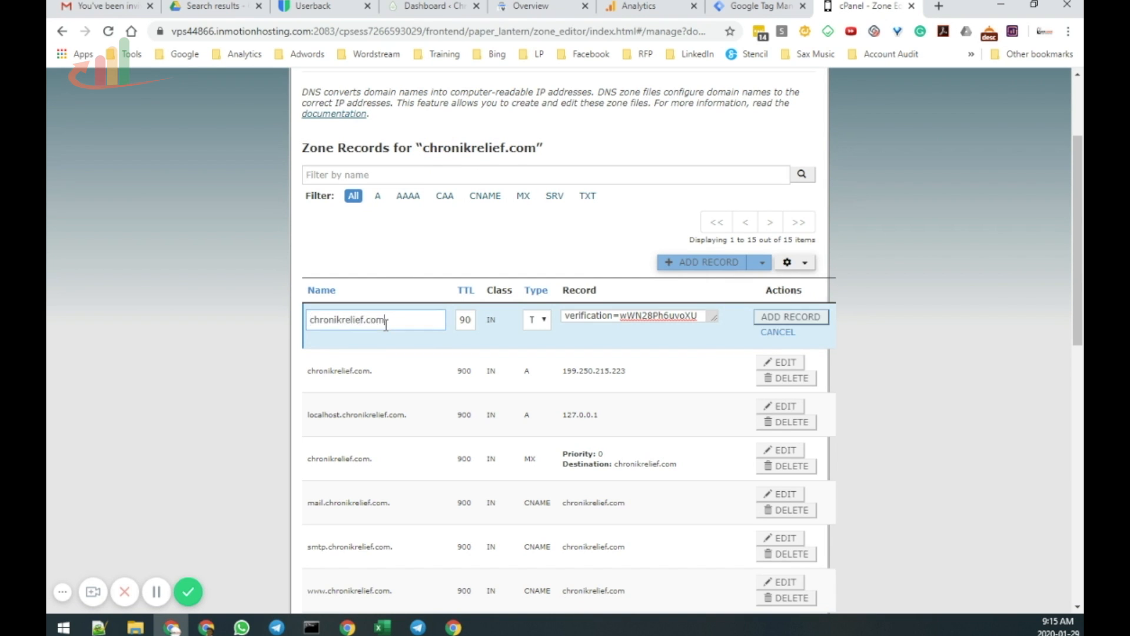
# - Recheck the DNS instructions in Search Console, then return to cPanel and add the TXT record to the chronikrelief.com zone
pyautogui.click(526, 8)
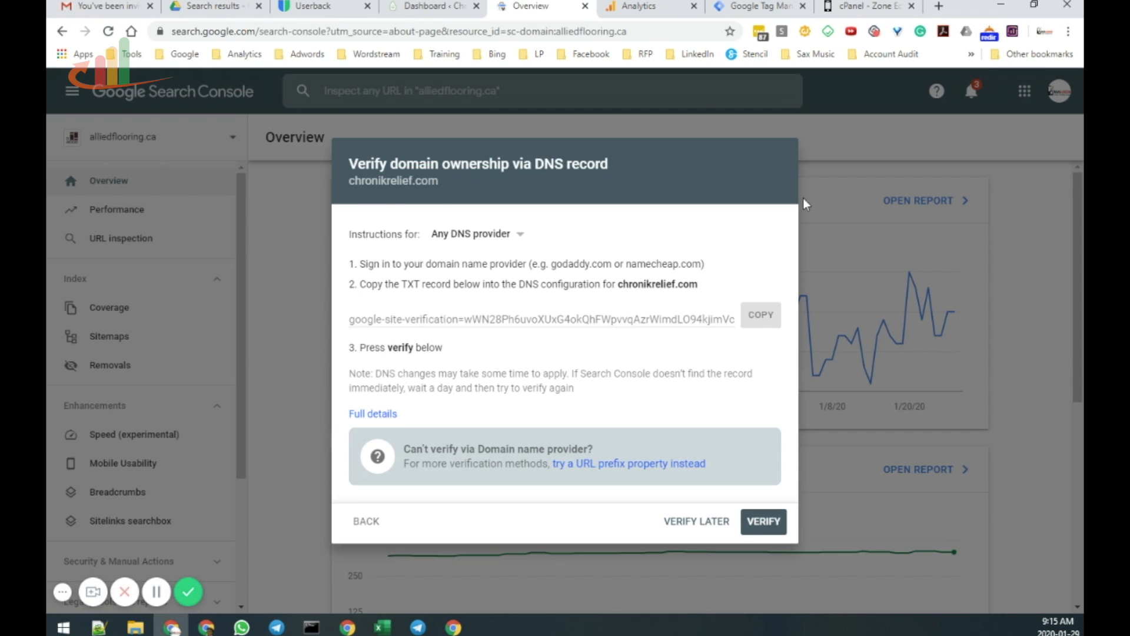
pyautogui.click(852, 8)
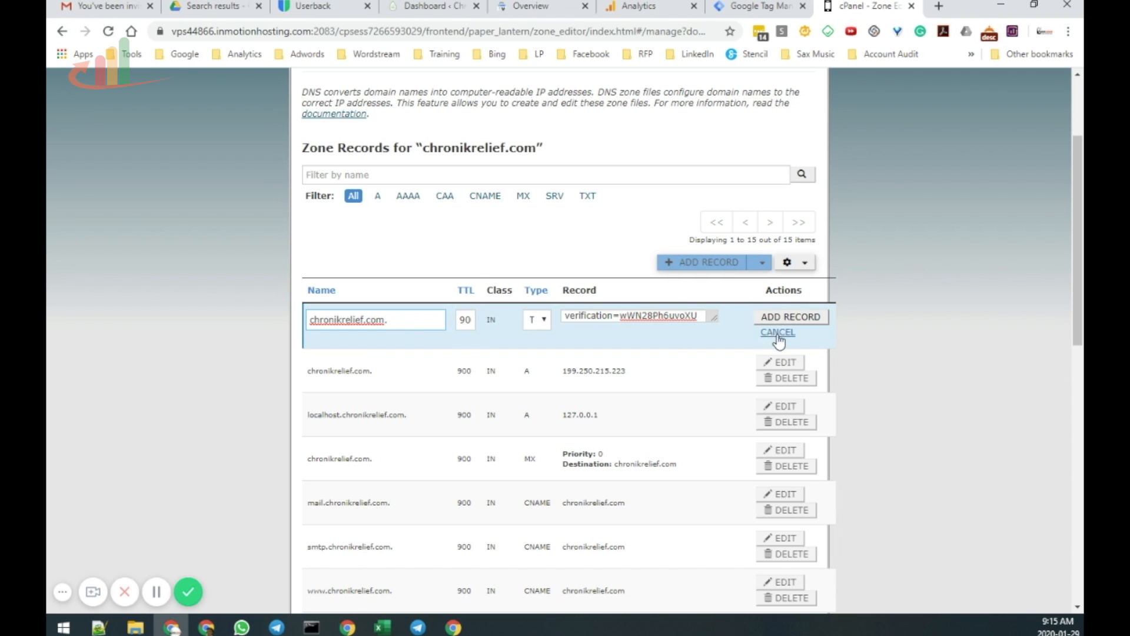
pyautogui.click(792, 317)
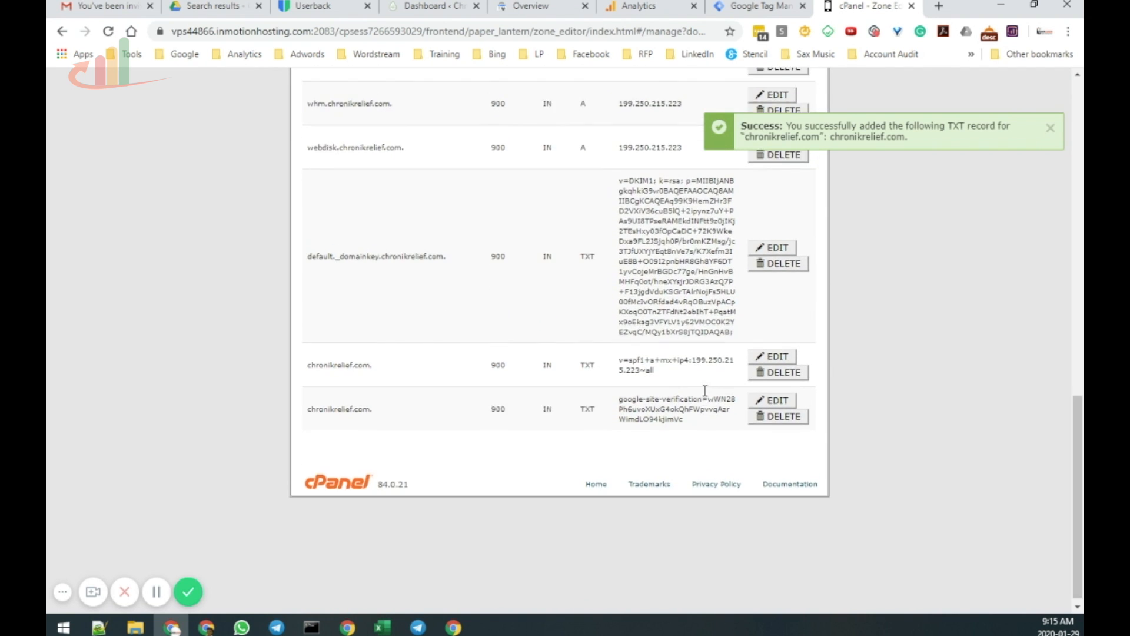
pyautogui.scroll(15, 705, 390)
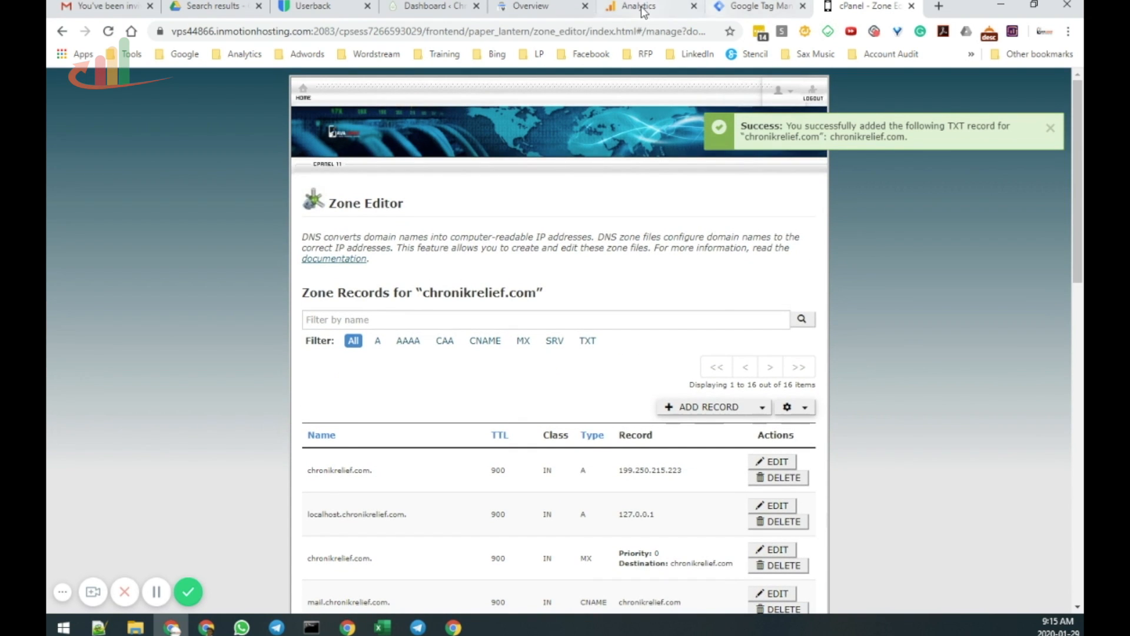
# - Switch to Search Console, verify ownership of chronikrelief.com, and go to the property to look over its overview
pyautogui.click(541, 10)
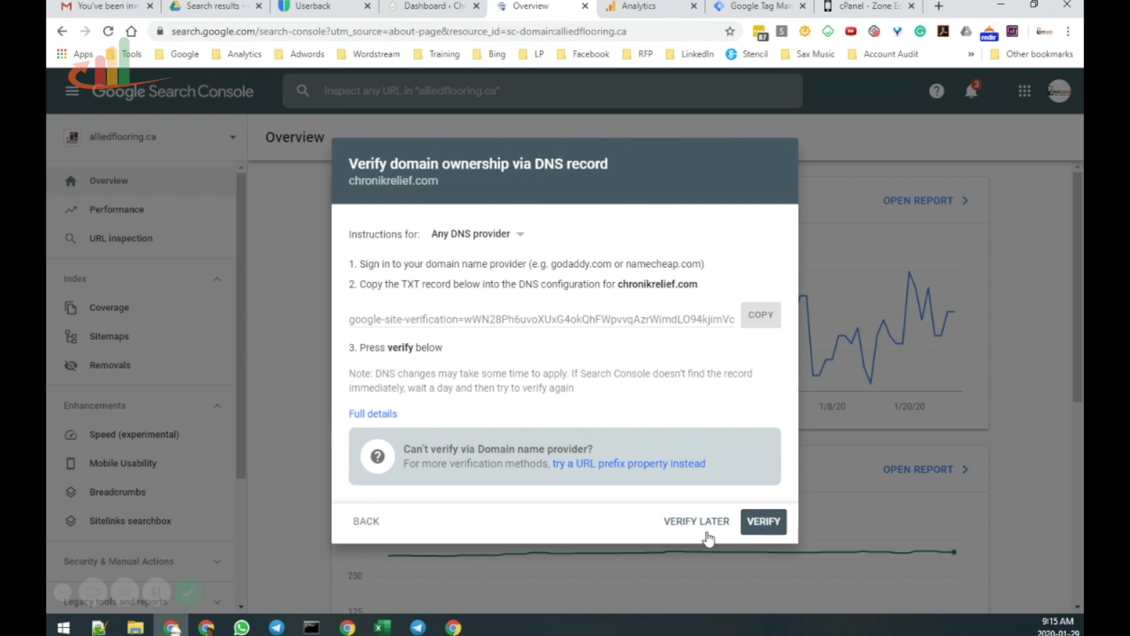
pyautogui.click(774, 525)
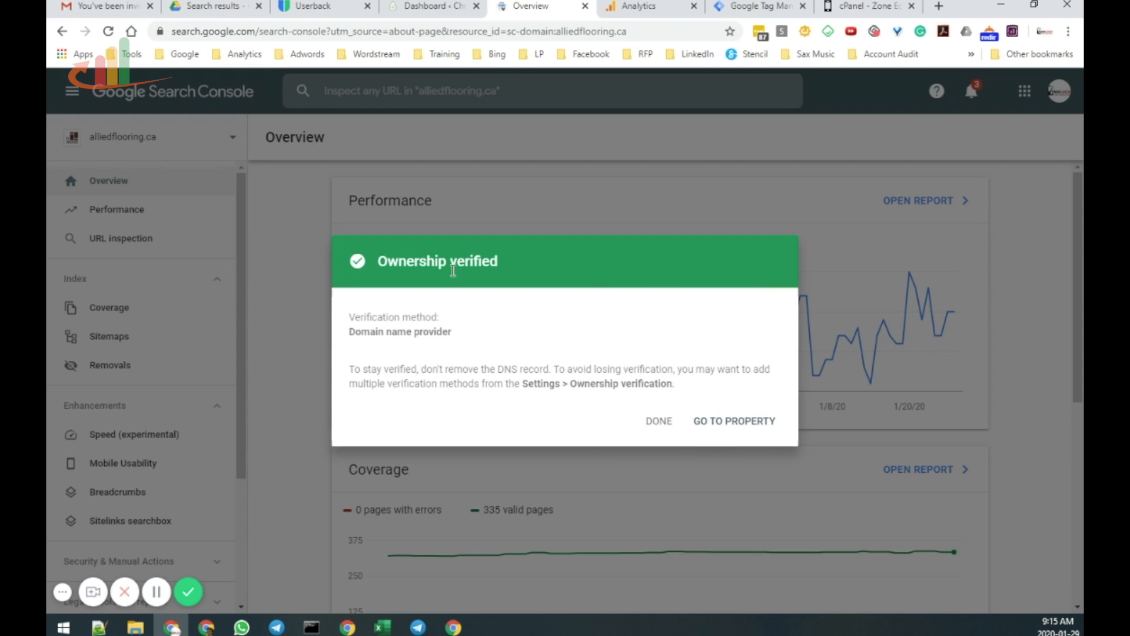
pyautogui.click(753, 425)
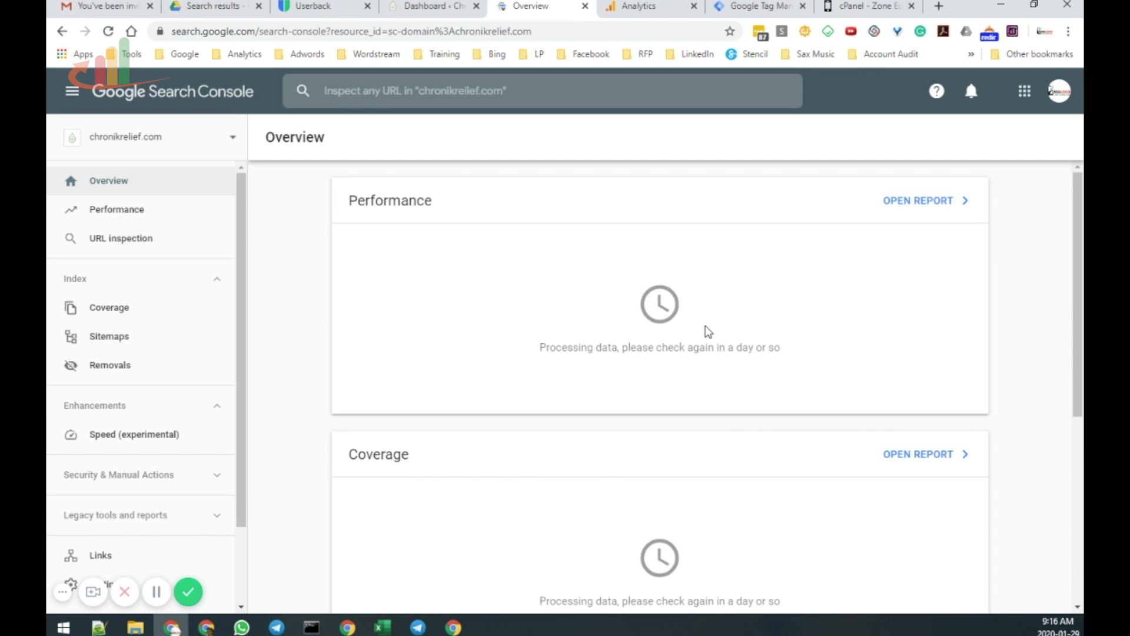
pyautogui.scroll(-5, 708, 332)
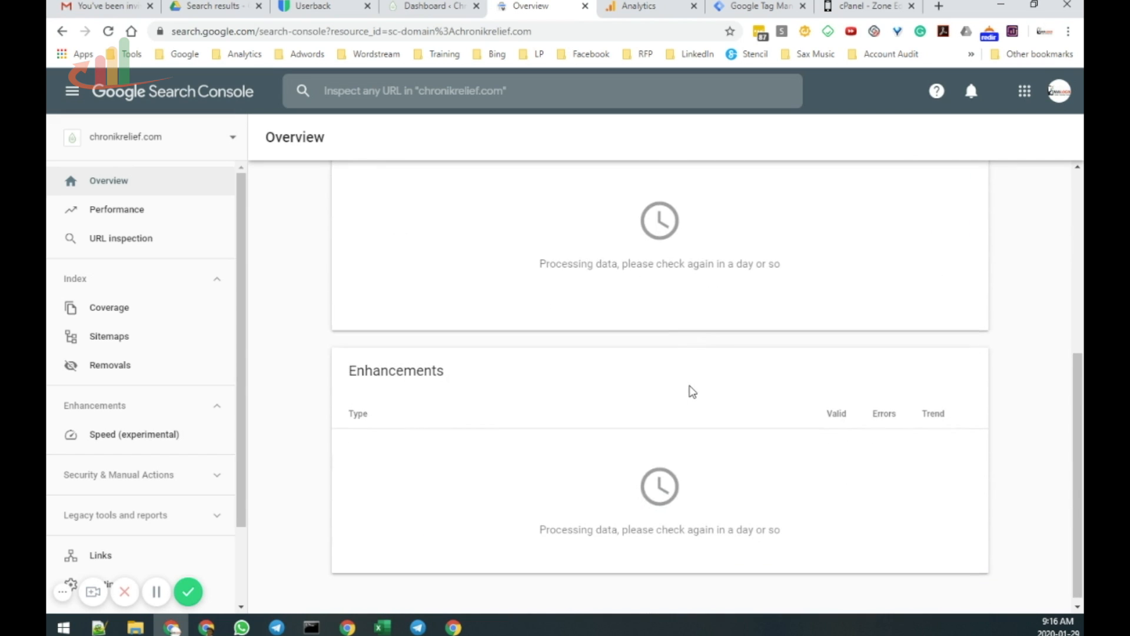
pyautogui.scroll(6, 683, 412)
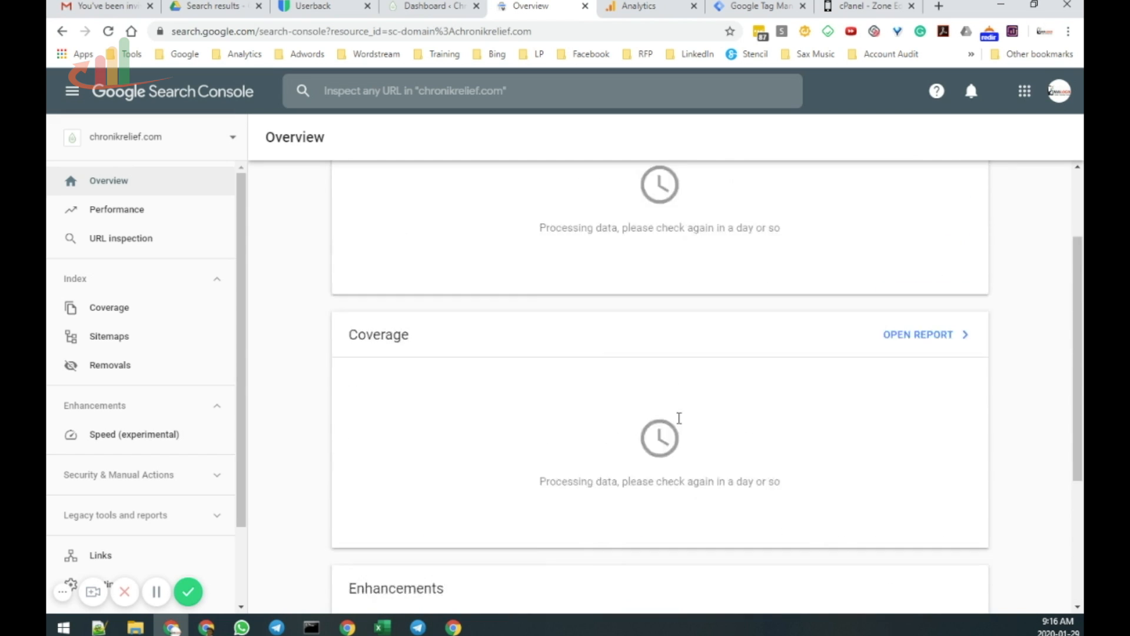
# - Switch to the alliedflooring.ca domain property and open its Performance report
pyautogui.click(234, 139)
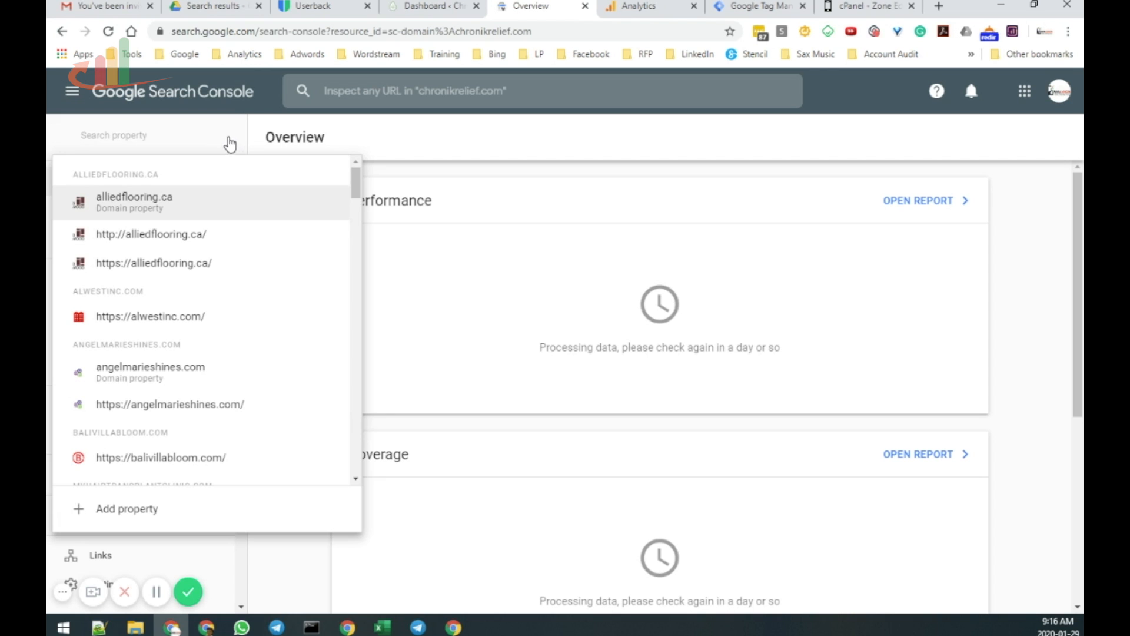
pyautogui.click(178, 204)
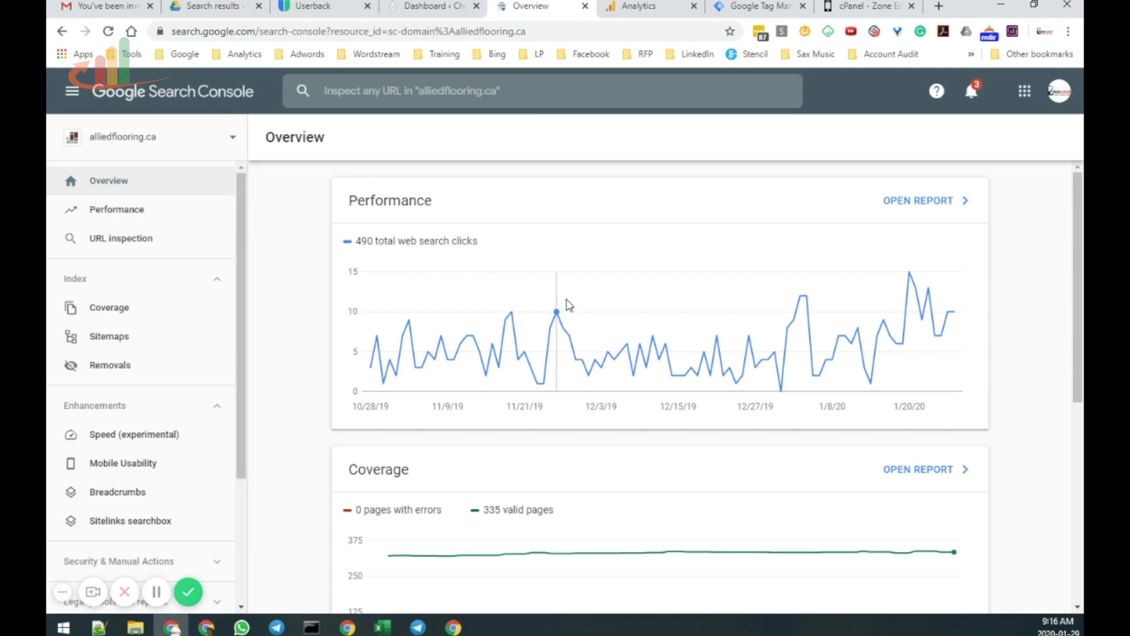
pyautogui.moveTo(377, 347)
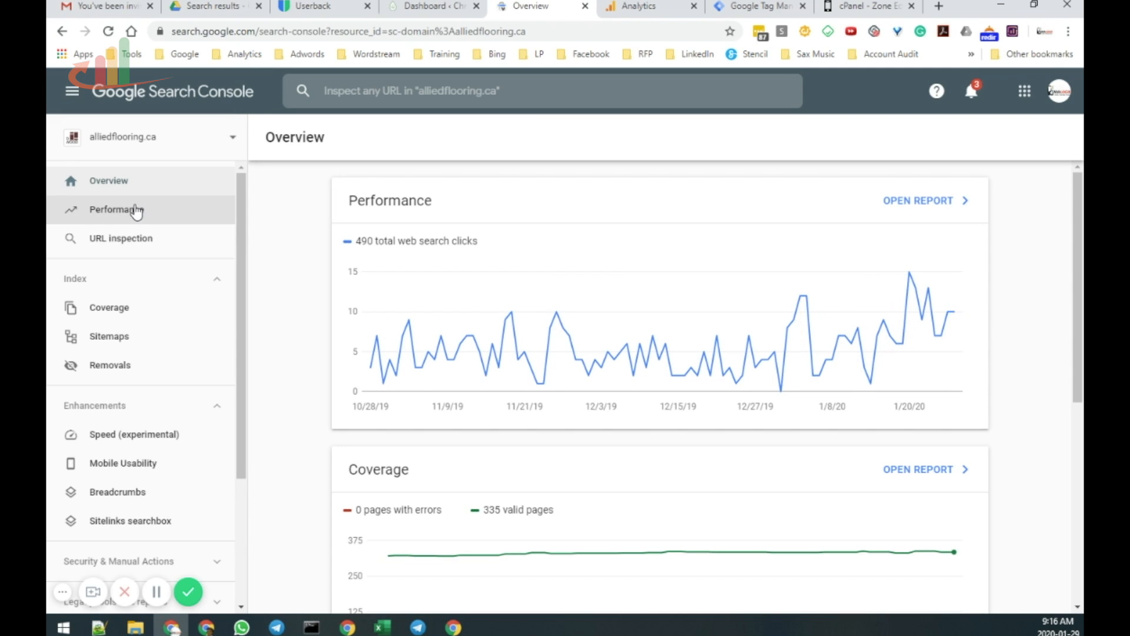
pyautogui.click(117, 210)
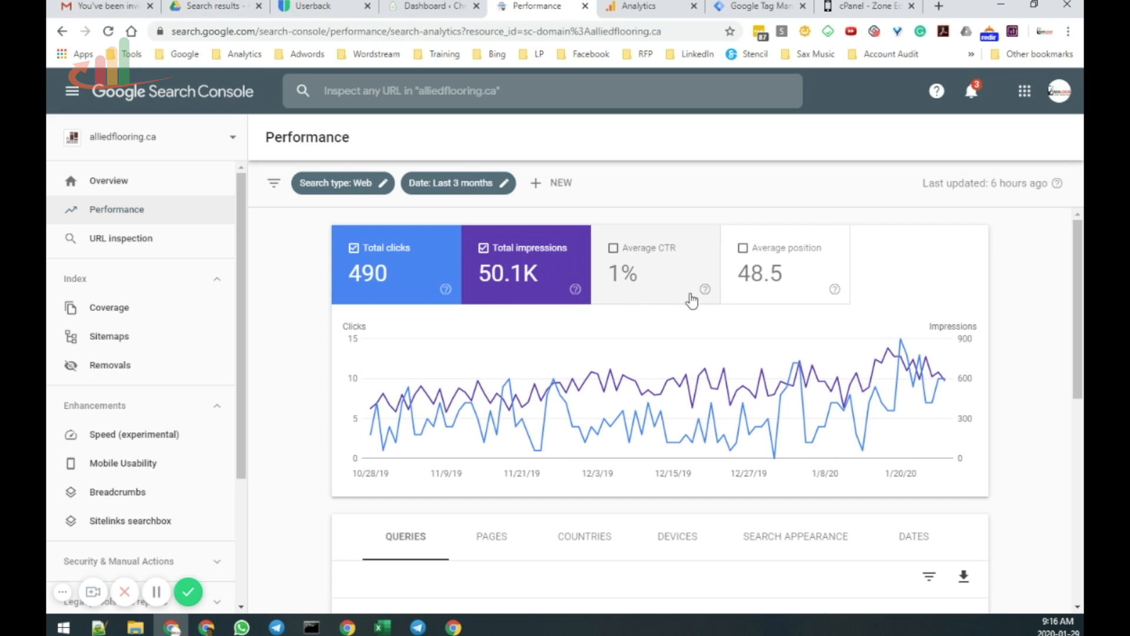
# - Show Average CTR in the performance chart and hide Total impressions and Total clicks
pyautogui.click(655, 288)
pyautogui.click(657, 291)
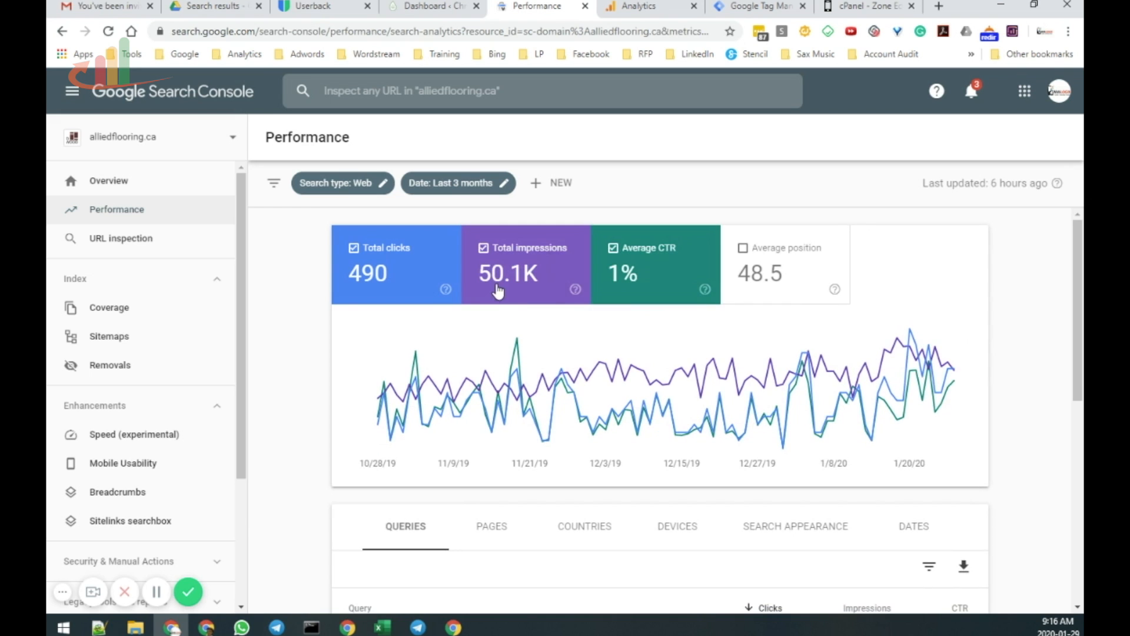
pyautogui.click(499, 291)
pyautogui.click(361, 287)
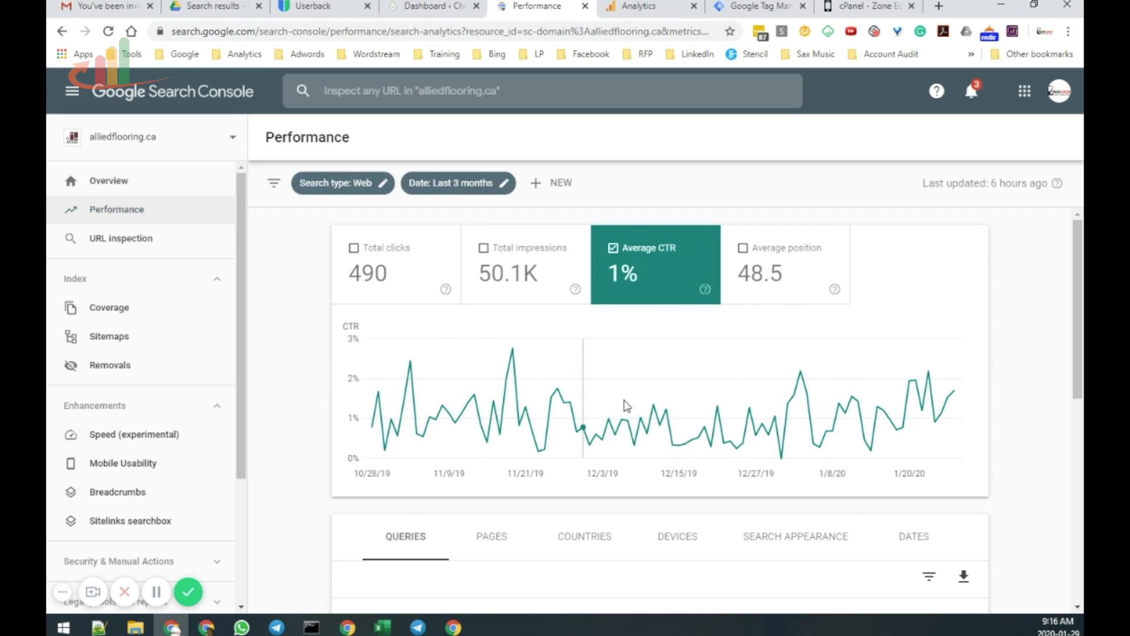
# - View Average position on its own in the chart, compare it with Average CTR, and return to Average CTR alone
pyautogui.click(735, 289)
pyautogui.click(631, 290)
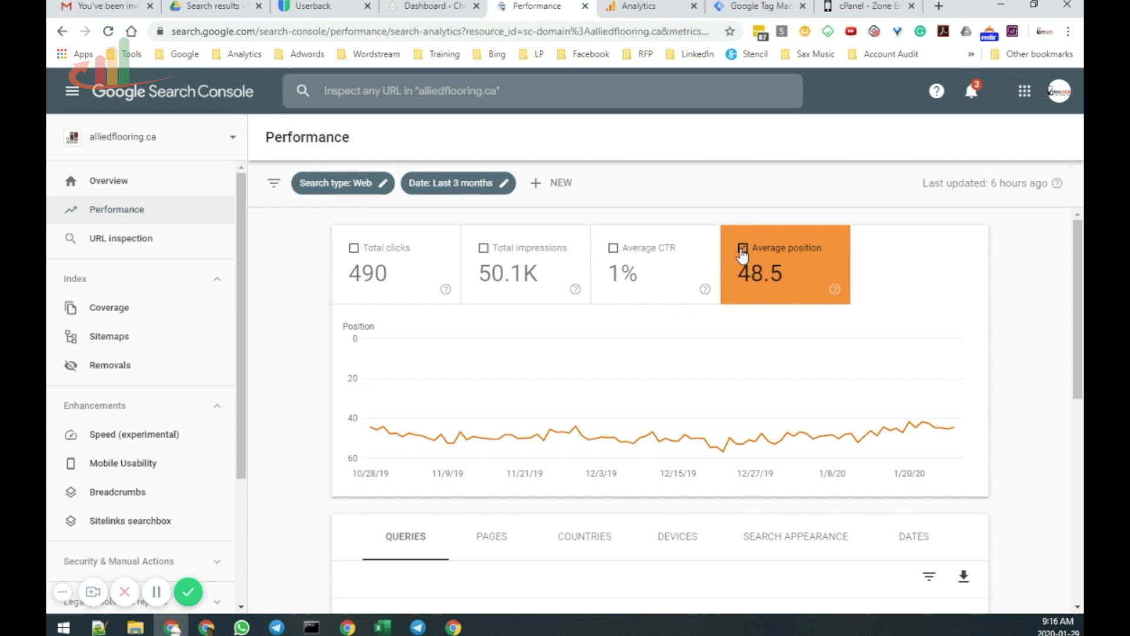
pyautogui.click(700, 272)
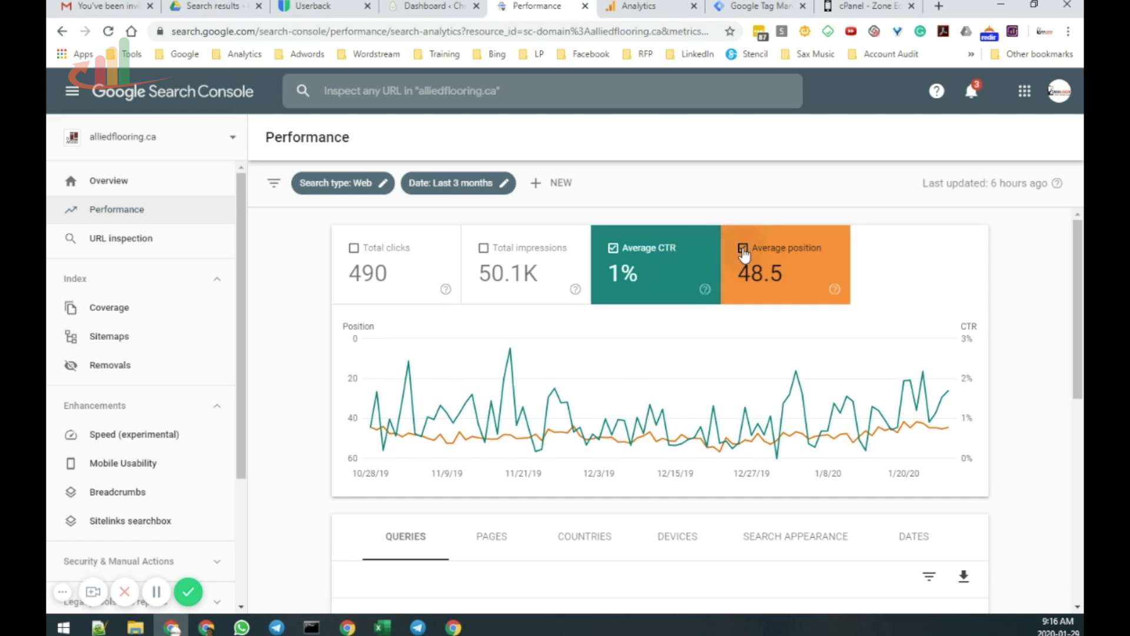
pyautogui.click(743, 250)
# - Examine the CTR chart and the click-through rates of the individual search queries for alliedflooring.ca
pyautogui.scroll(-2, 610, 377)
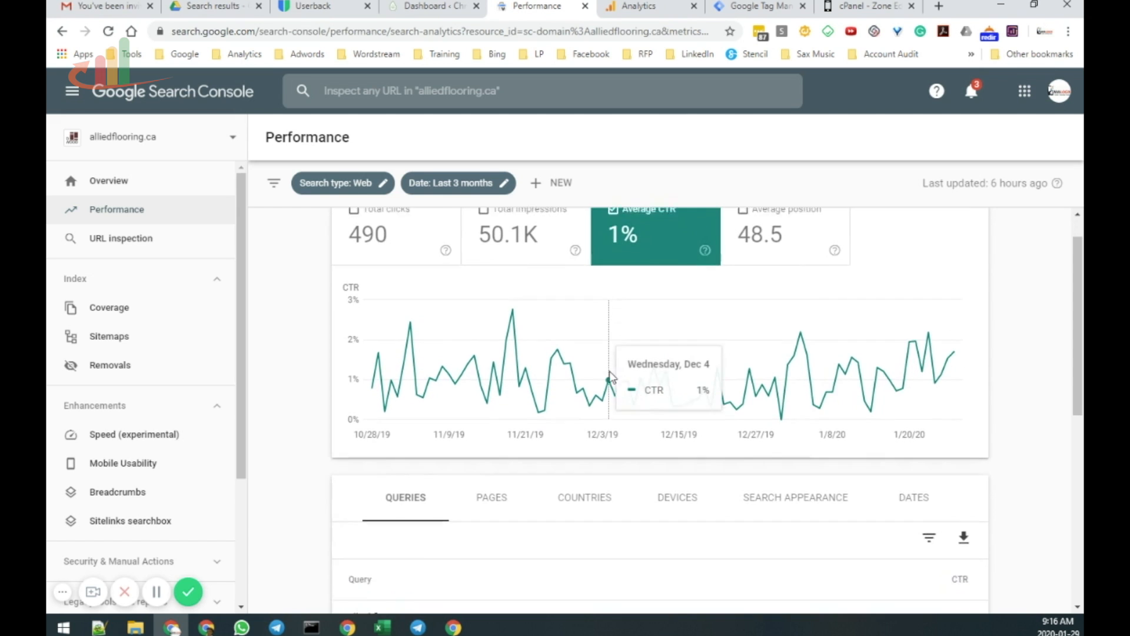
pyautogui.scroll(-2, 610, 374)
pyautogui.scroll(3, 430, 330)
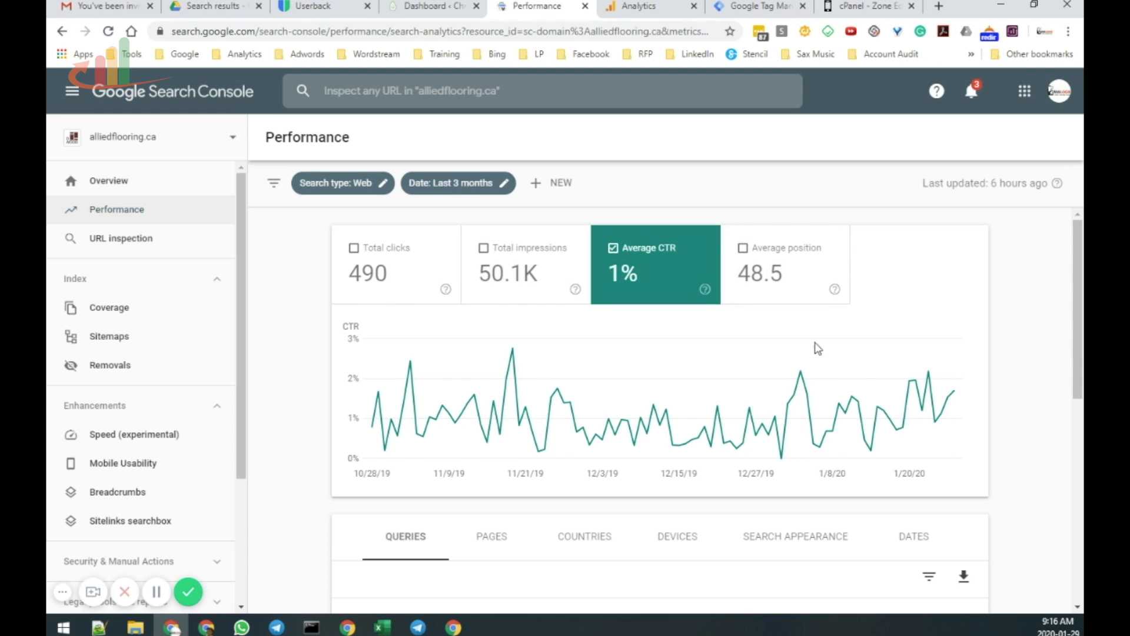
pyautogui.scroll(-5, 608, 412)
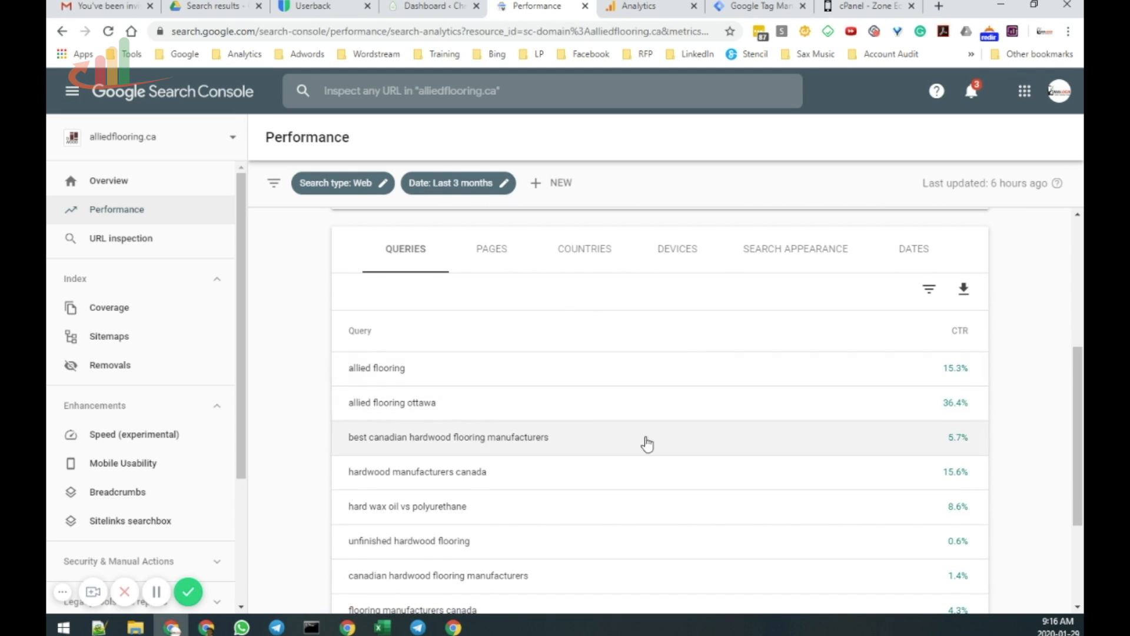
pyautogui.scroll(5, 575, 292)
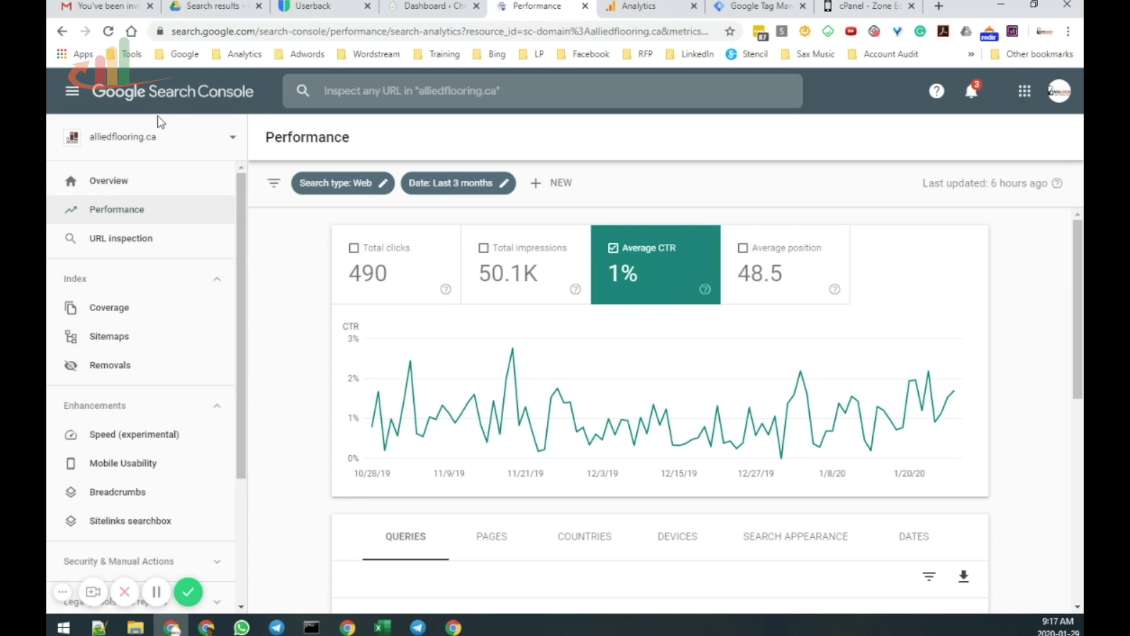
# - Search the properties for "chro" and switch back to the chronikrelief.com domain property
pyautogui.click(199, 141)
pyautogui.write('chro')
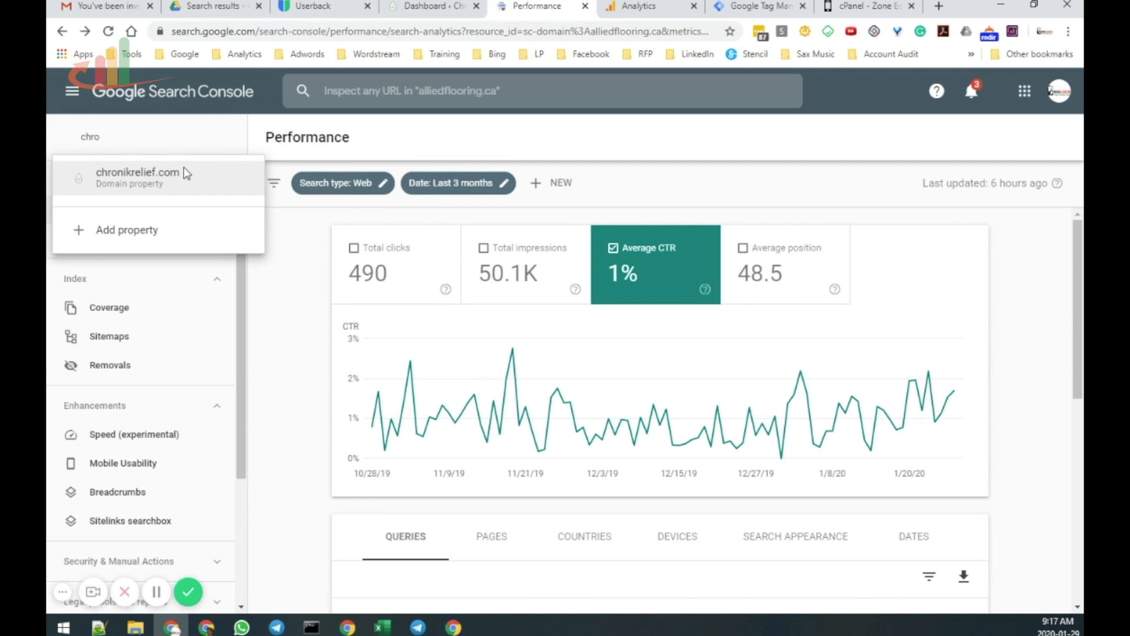
pyautogui.click(184, 168)
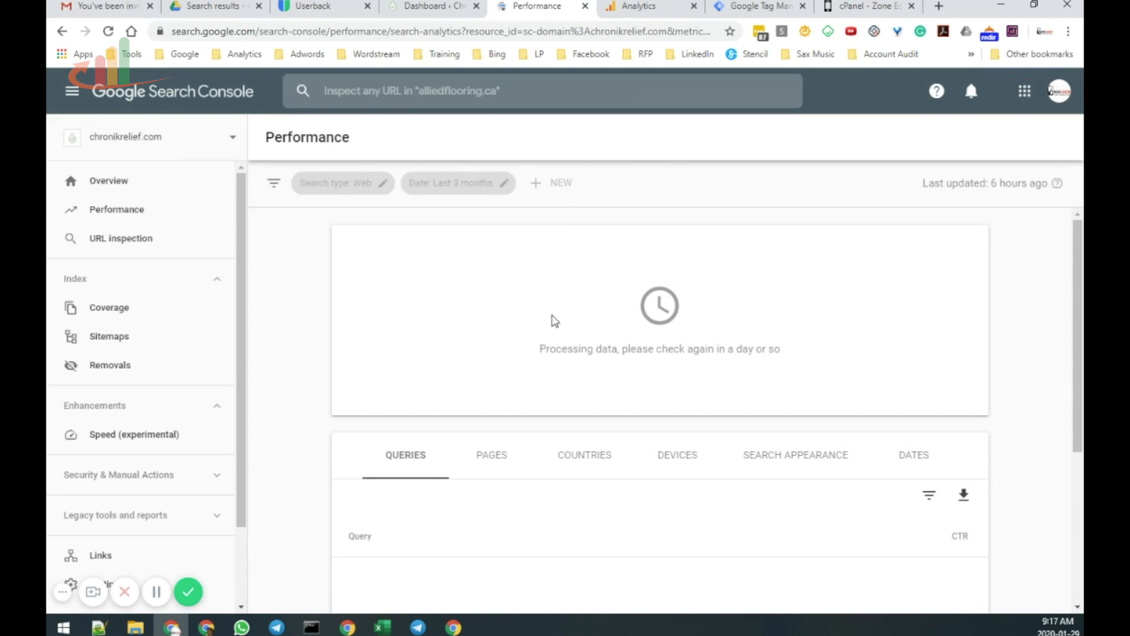